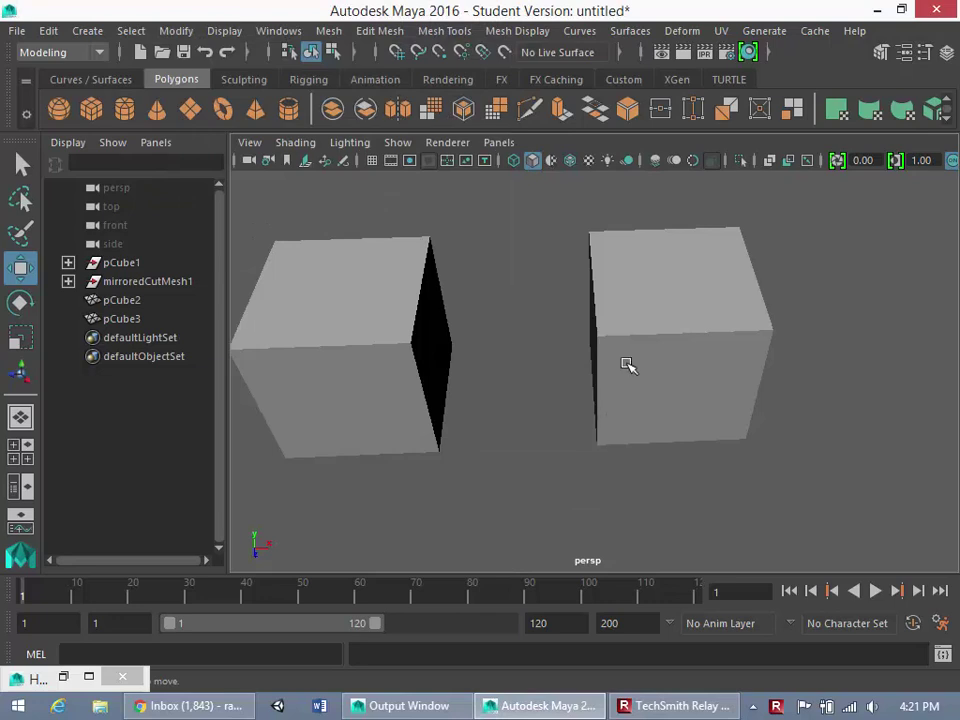
Orbit around both cubes while opening and closing the Mesh Tools menu without choosing anything
alt+drag(549, 376, 507, 360)
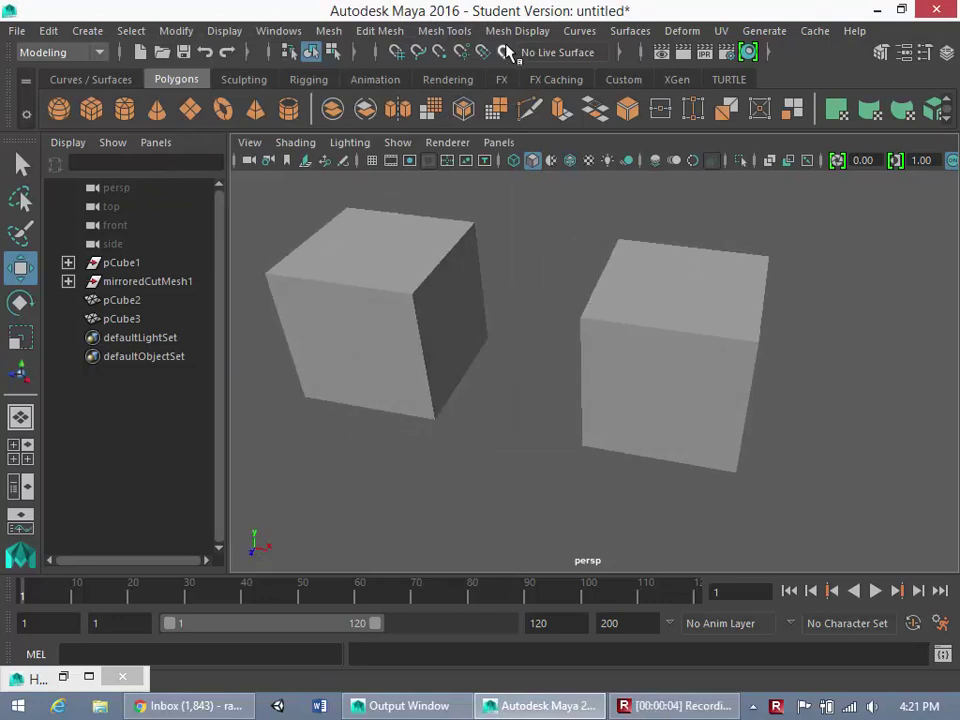
click(462, 38)
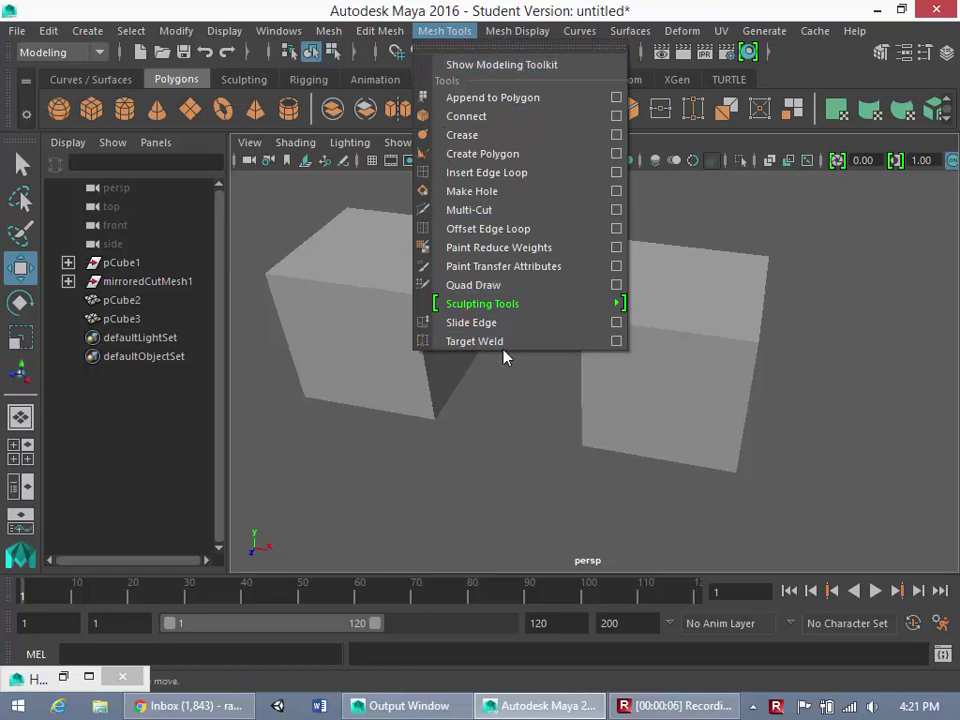
click(447, 35)
click(447, 35)
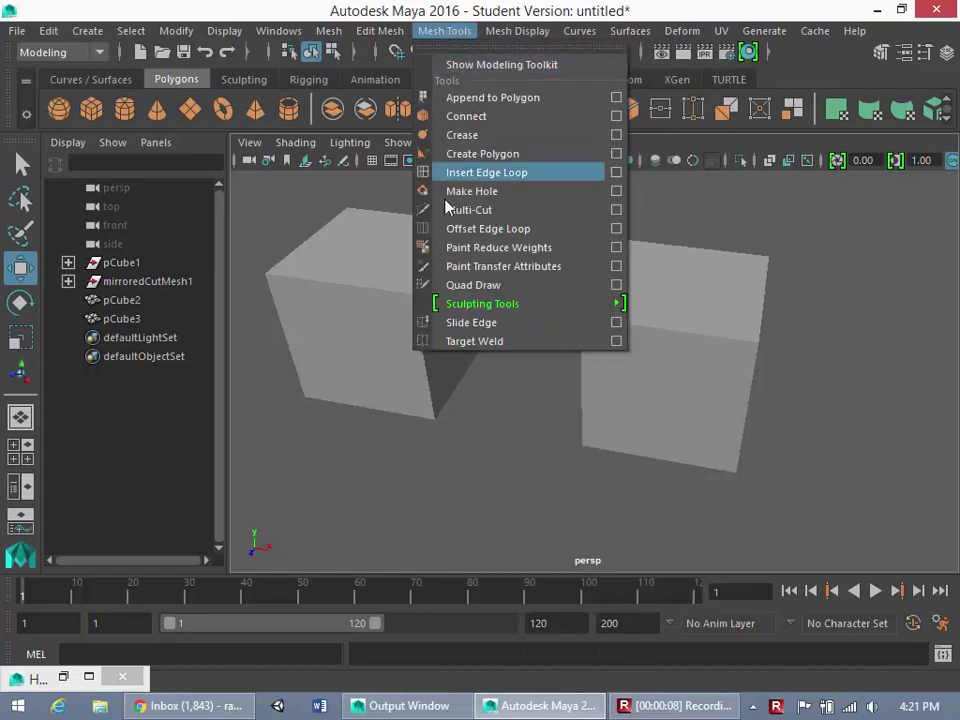
click(493, 476)
alt+drag(493, 476, 437, 431)
Slide pCube2 along X up to pCube3, leaving a narrow gap, and orbit to check it
alt+drag(493, 467, 728, 430)
click(666, 375)
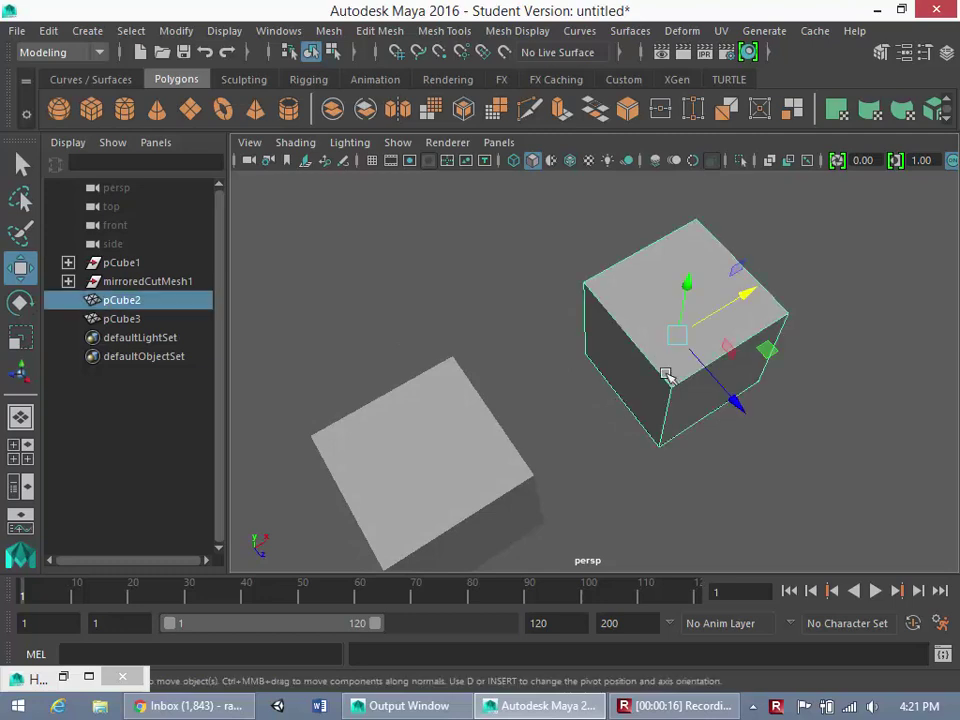
drag(744, 289, 617, 437)
click(681, 302)
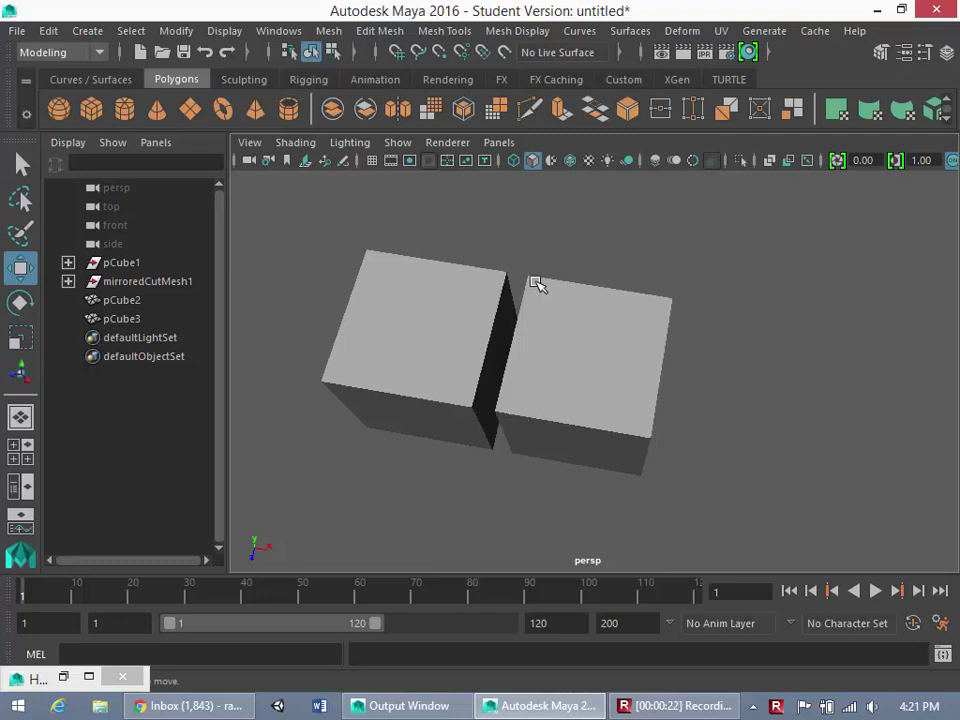
alt+drag(501, 277, 540, 348)
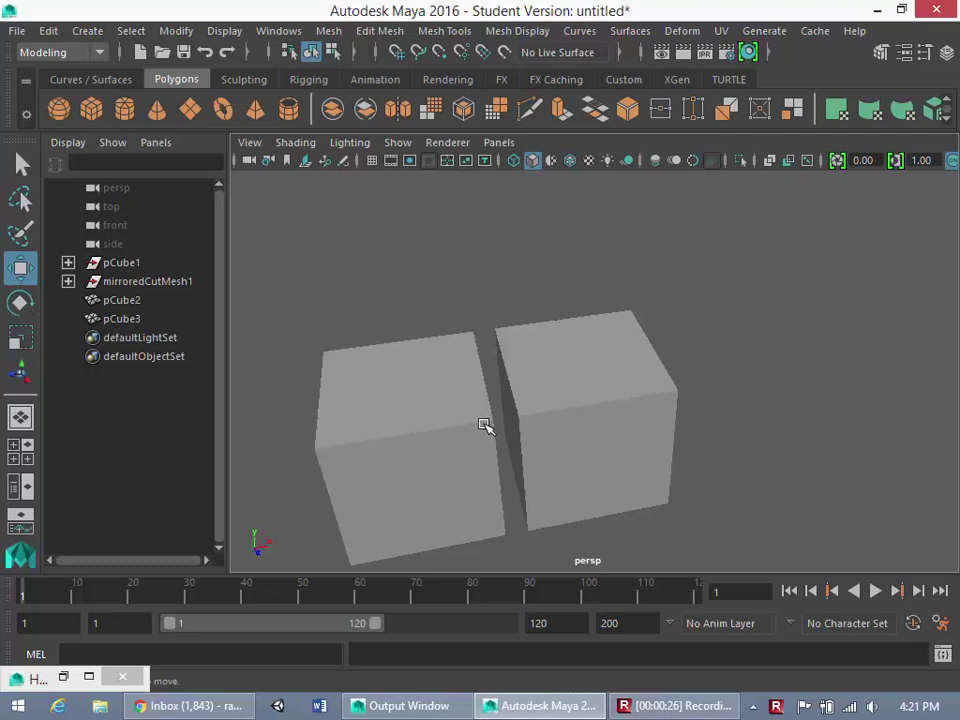
alt+drag(596, 454, 624, 396)
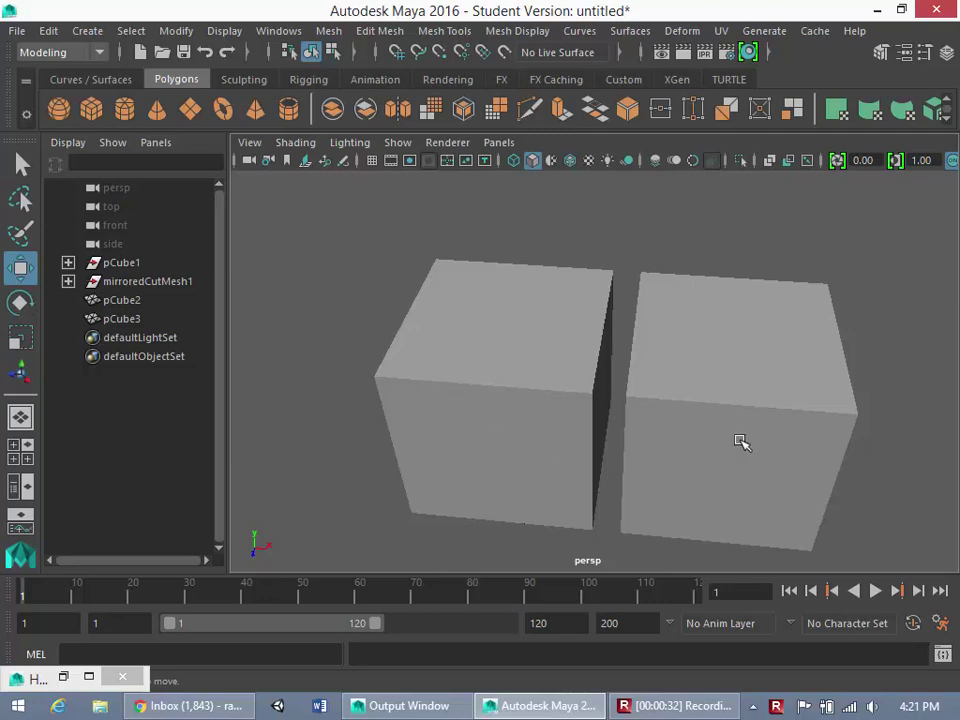
alt+drag(657, 457, 725, 453)
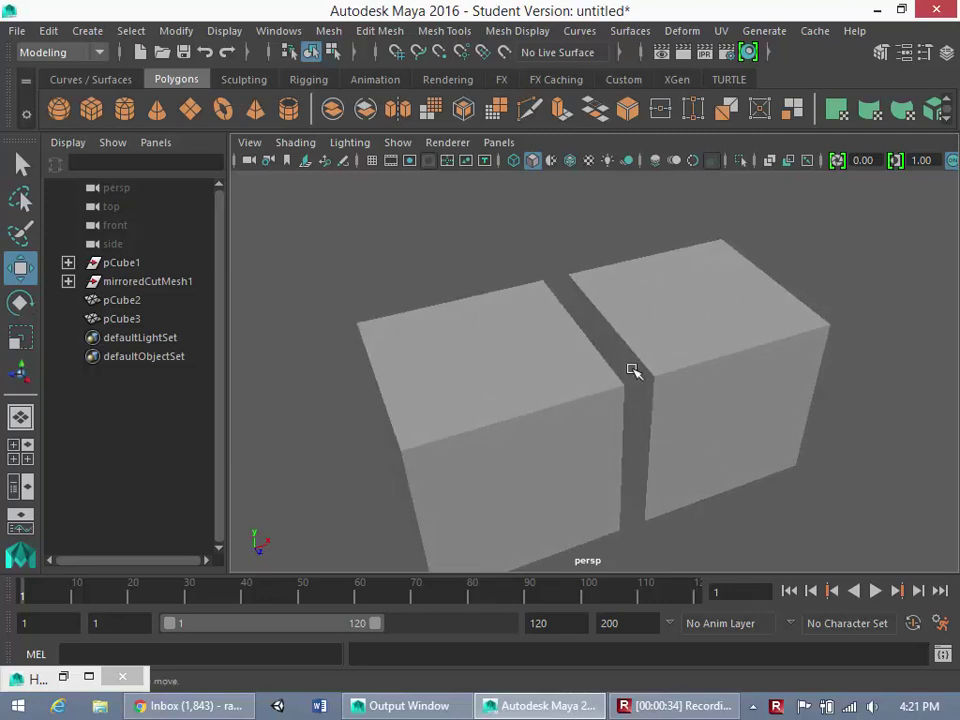
Delete pCube2's inner side face f[5] in Face mode
right_drag(633, 370, 630, 232)
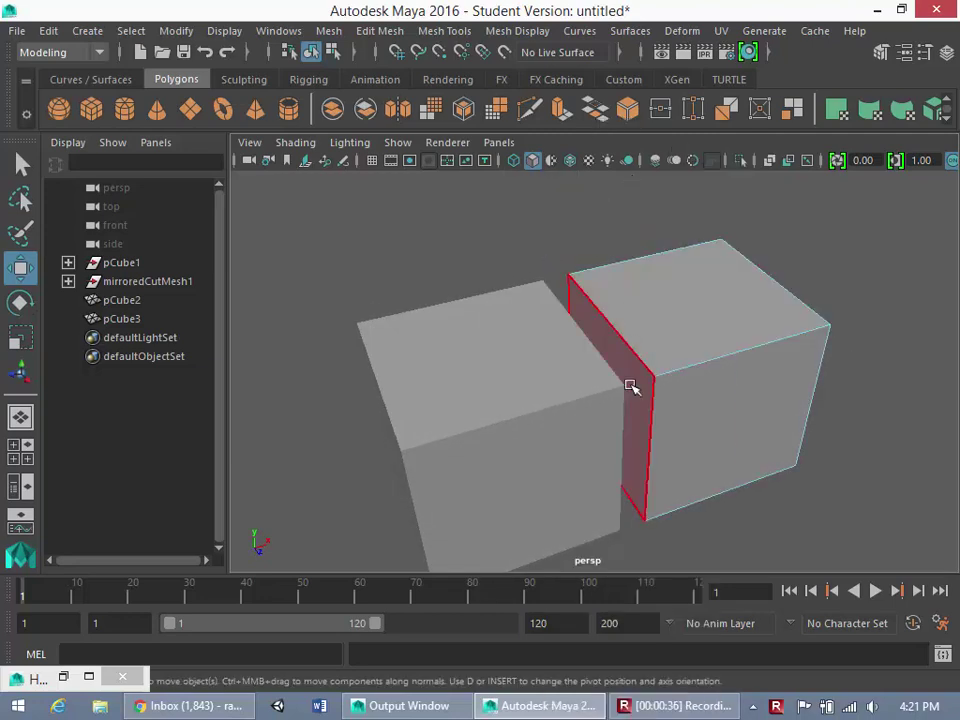
click(631, 387)
key(Delete)
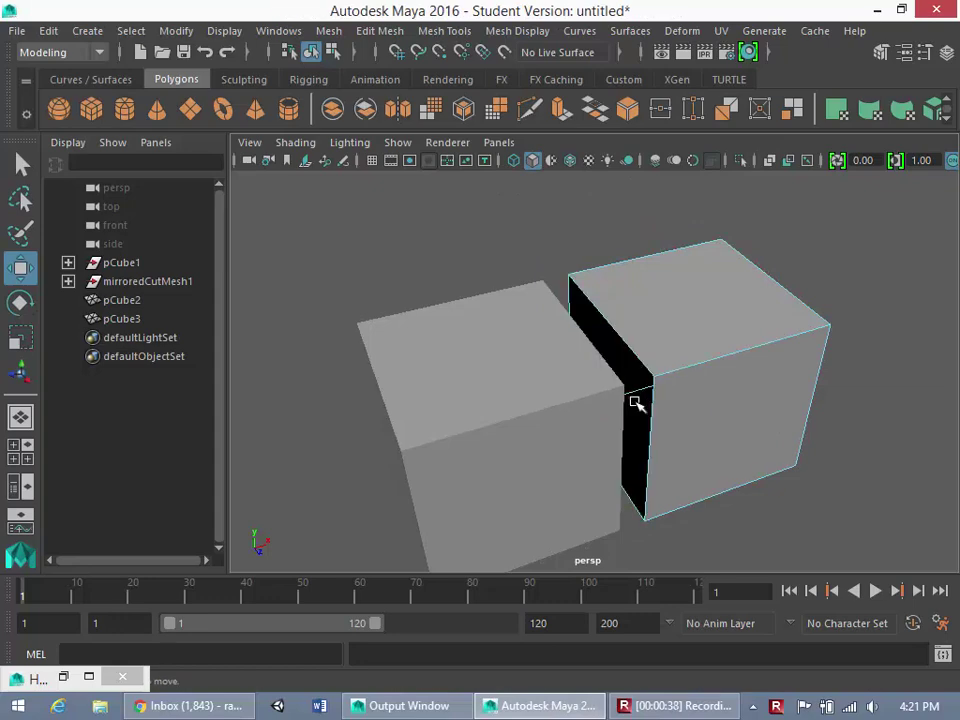
alt+drag(638, 431, 523, 426)
Delete pCube3's inner side face f[4] and orbit to check both holes
click(580, 384)
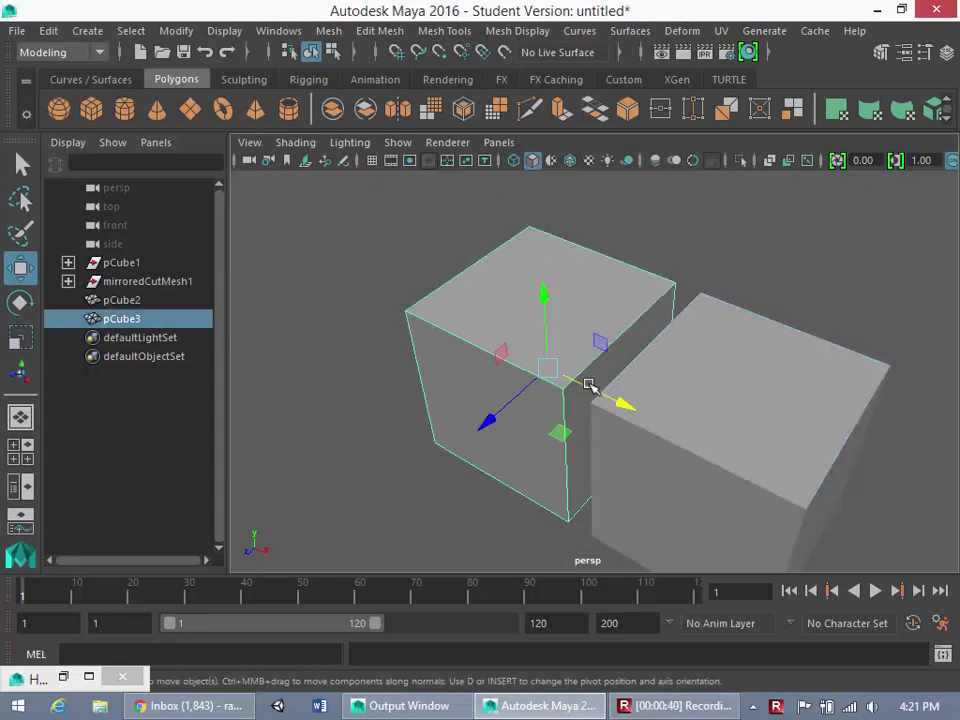
right_drag(600, 178, 602, 228)
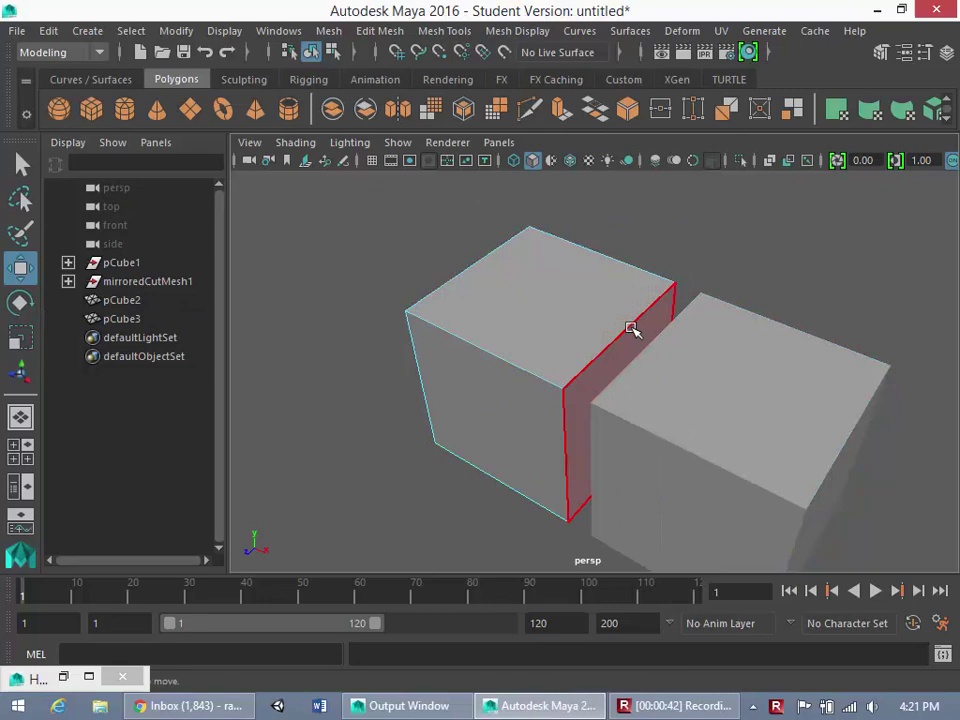
click(630, 330)
key(Delete)
alt+drag(630, 330, 716, 336)
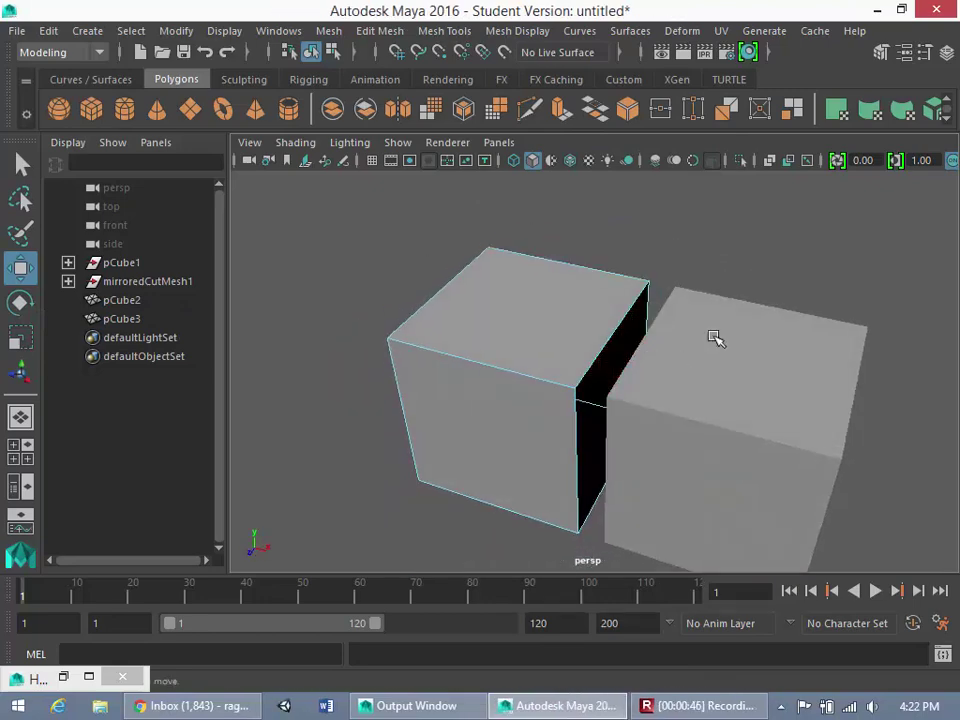
alt+drag(621, 379, 656, 386)
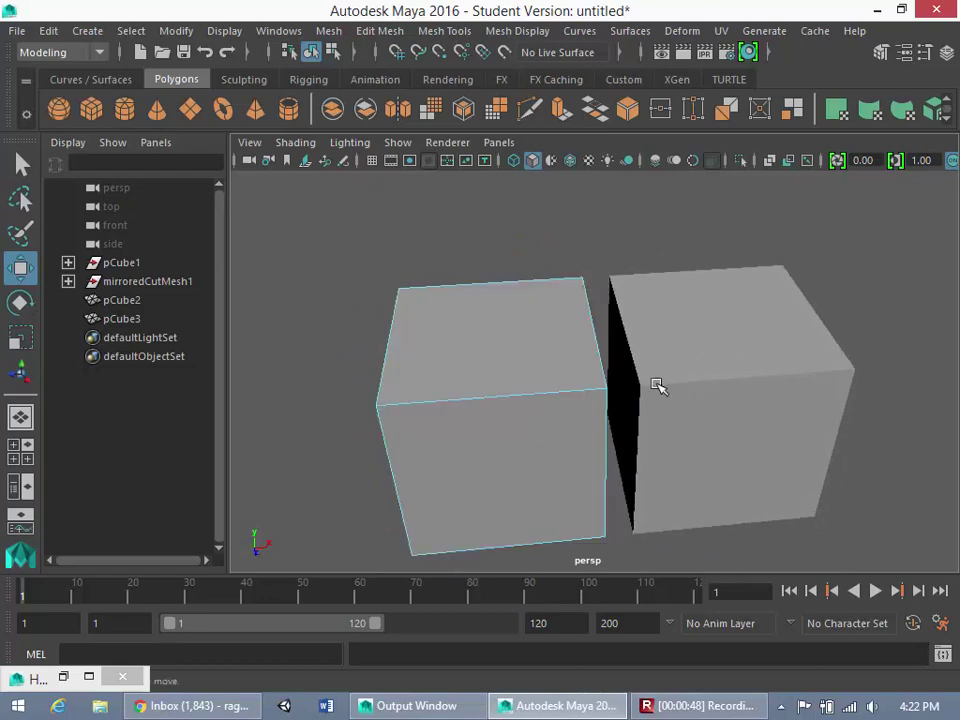
Select pCube2, then pCube3, orbiting to inspect the opened cubes from several angles
click(646, 402)
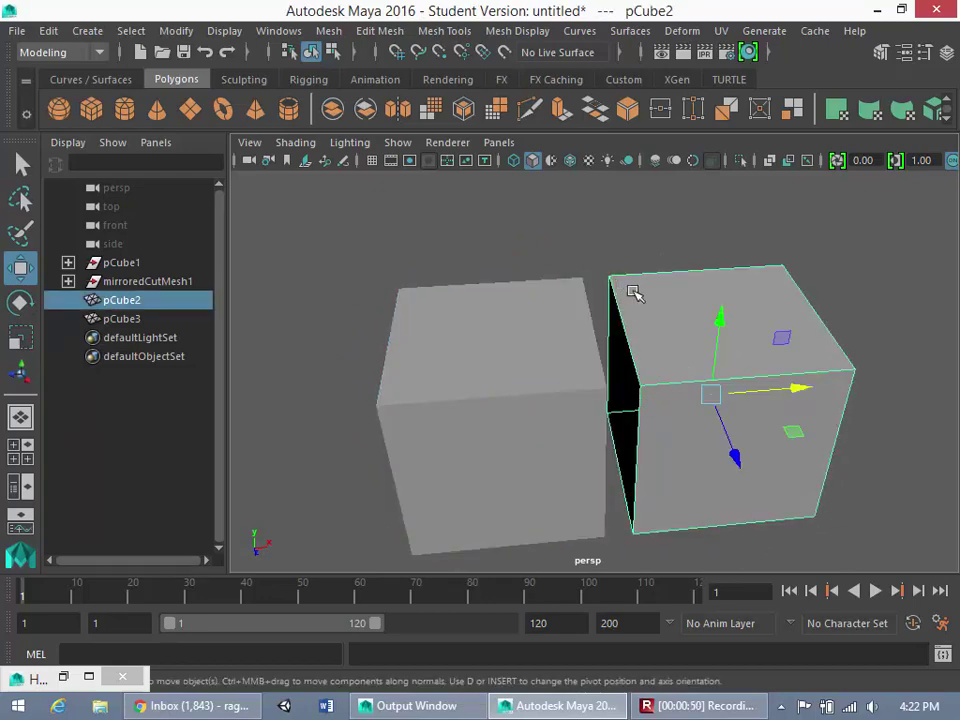
alt+drag(633, 291, 619, 325)
alt+drag(638, 440, 641, 386)
click(563, 418)
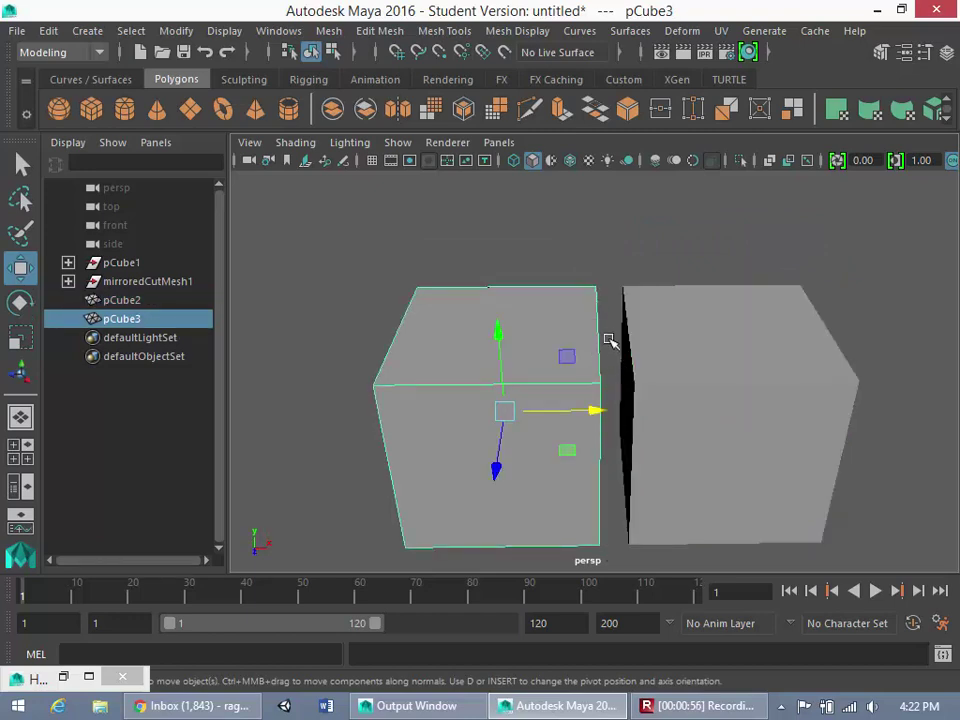
alt+drag(606, 469, 606, 381)
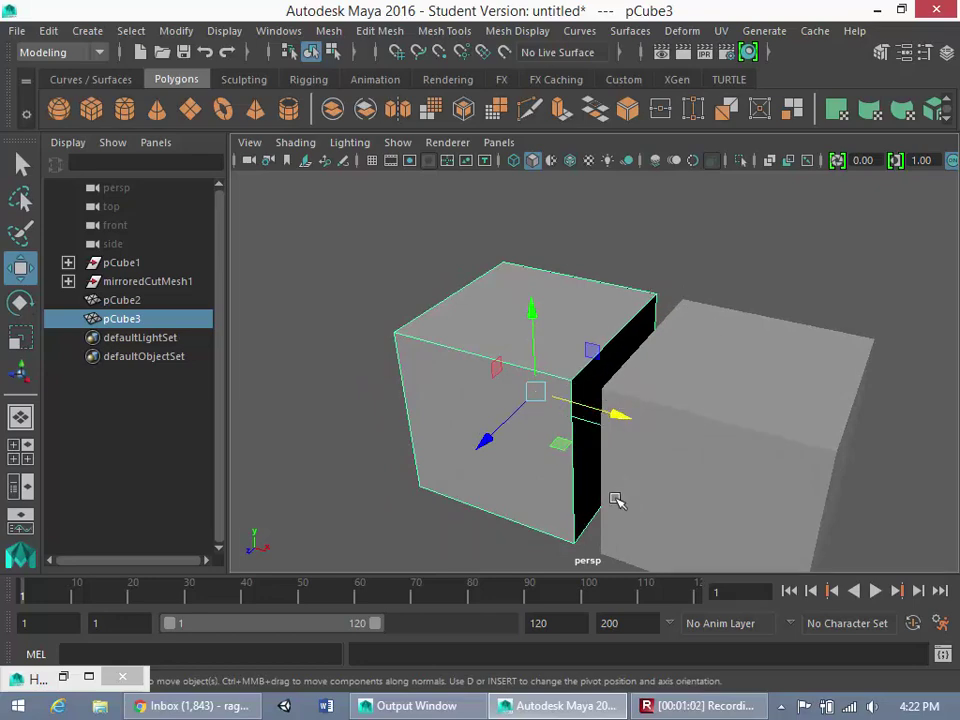
mouse_move(615, 501)
alt+mouse_down()
mouse_move(641, 506)
mouse_move(626, 514)
mouse_move(578, 485)
mouse_move(568, 504)
mouse_move(636, 424)
mouse_move(605, 509)
alt+mouse_up()
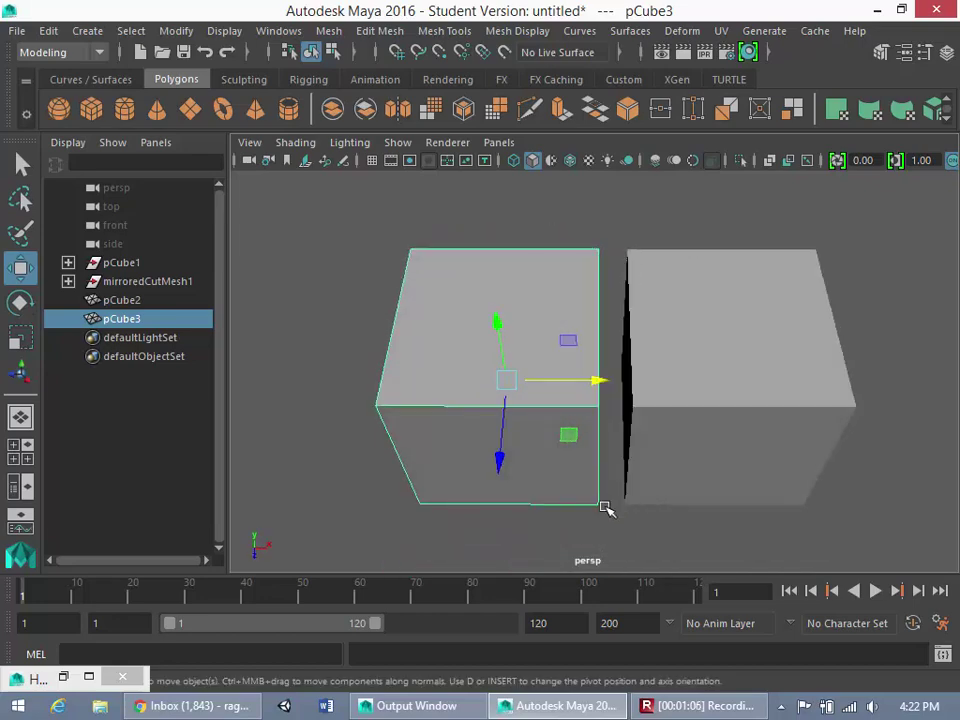
Select pCube2 and pCube3 and merge them into one mesh with Mesh > Combine
click(772, 414)
shift+click(508, 362)
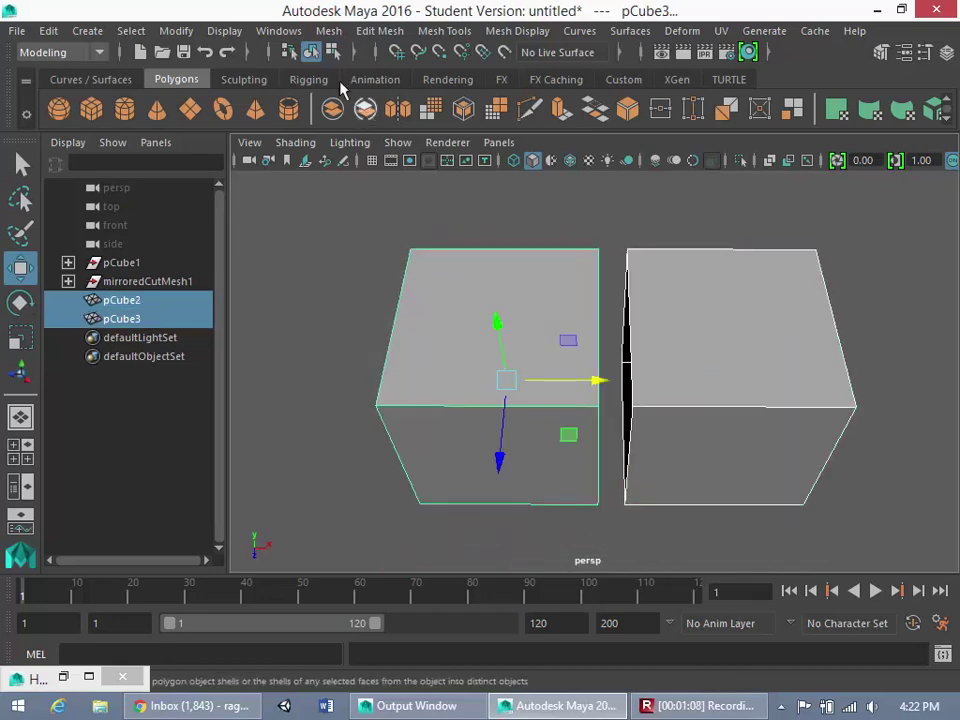
click(329, 31)
click(372, 96)
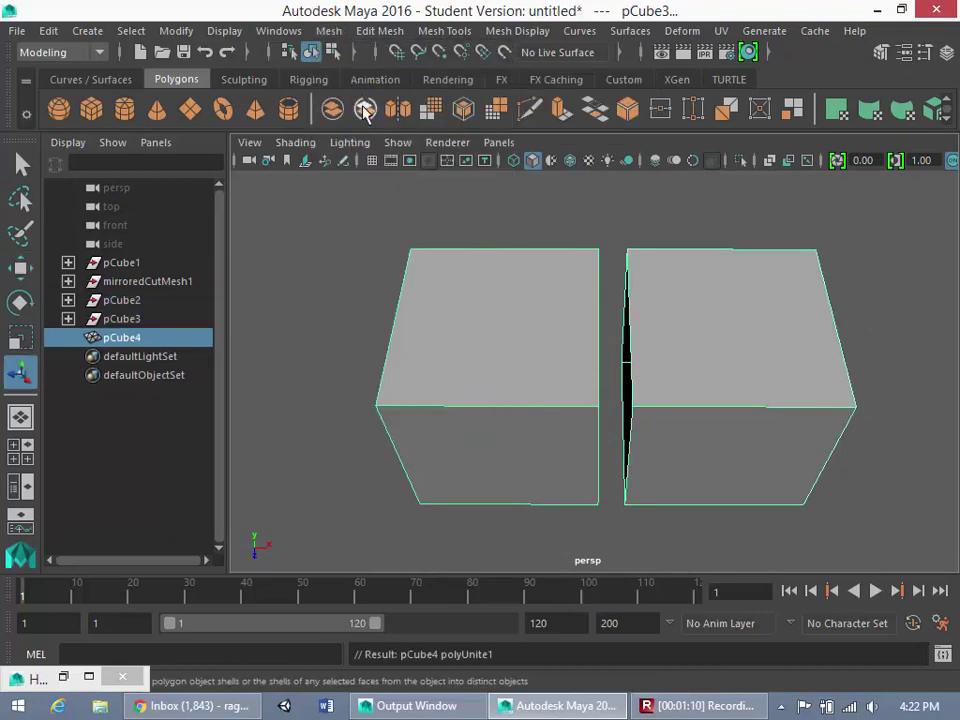
scroll(604, 436, down, 3)
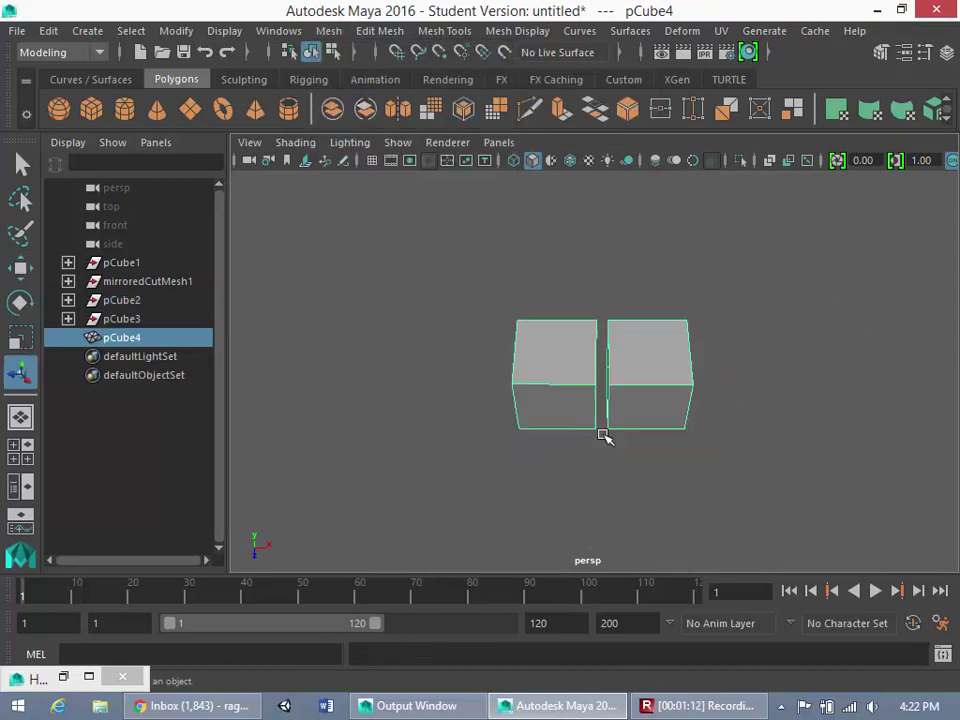
scroll(604, 430, down, 3)
scroll(574, 396, up, 3)
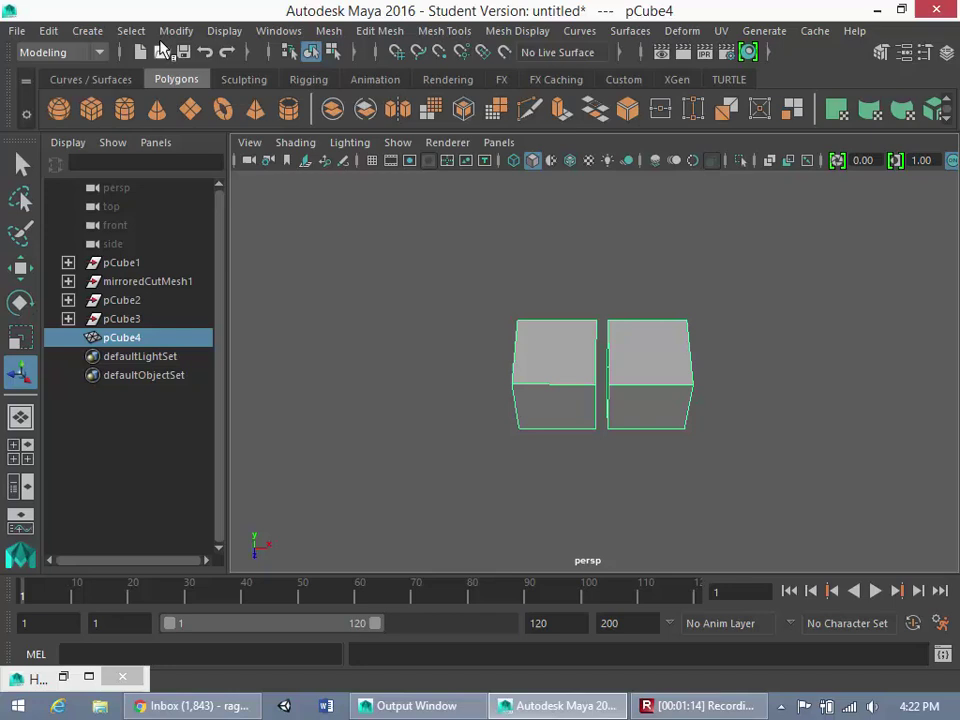
click(193, 113)
Switch to the Move tool and reselect the combined mesh pCube4
key(w)
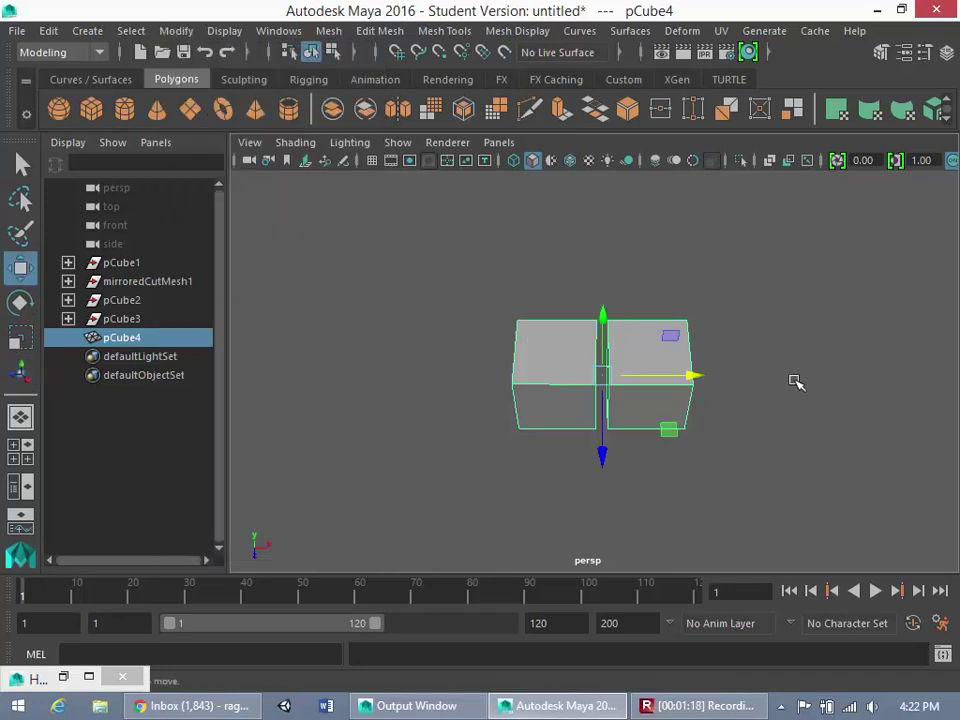
click(793, 381)
scroll(696, 386, up, 5)
click(683, 385)
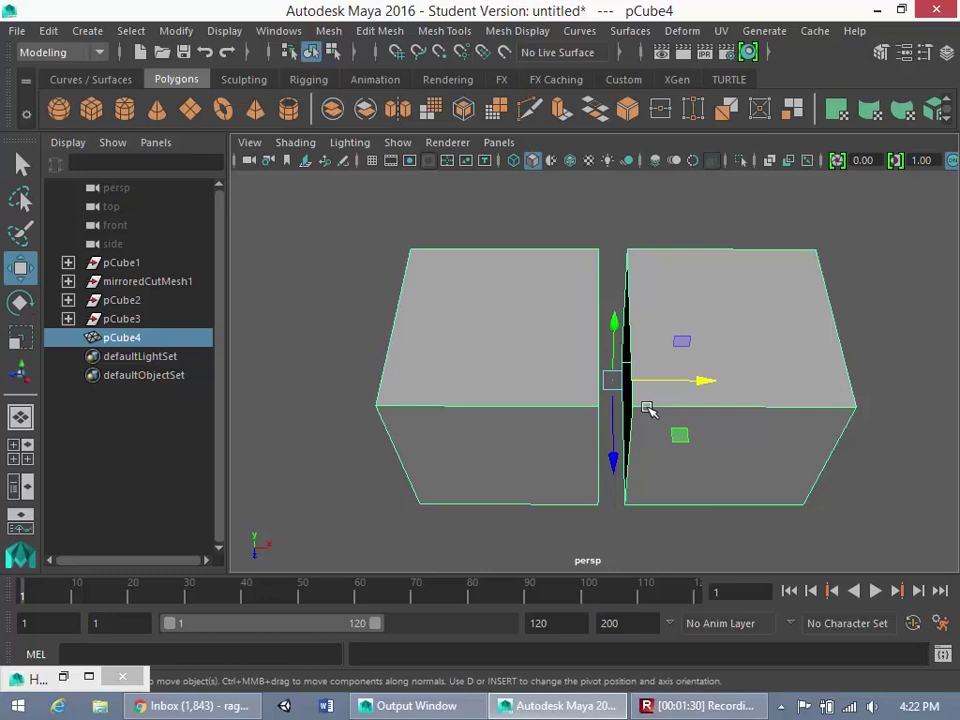
Set pCube4 to Vertex mode from the marking menu and dolly in on its corners
right_drag(641, 404, 536, 176)
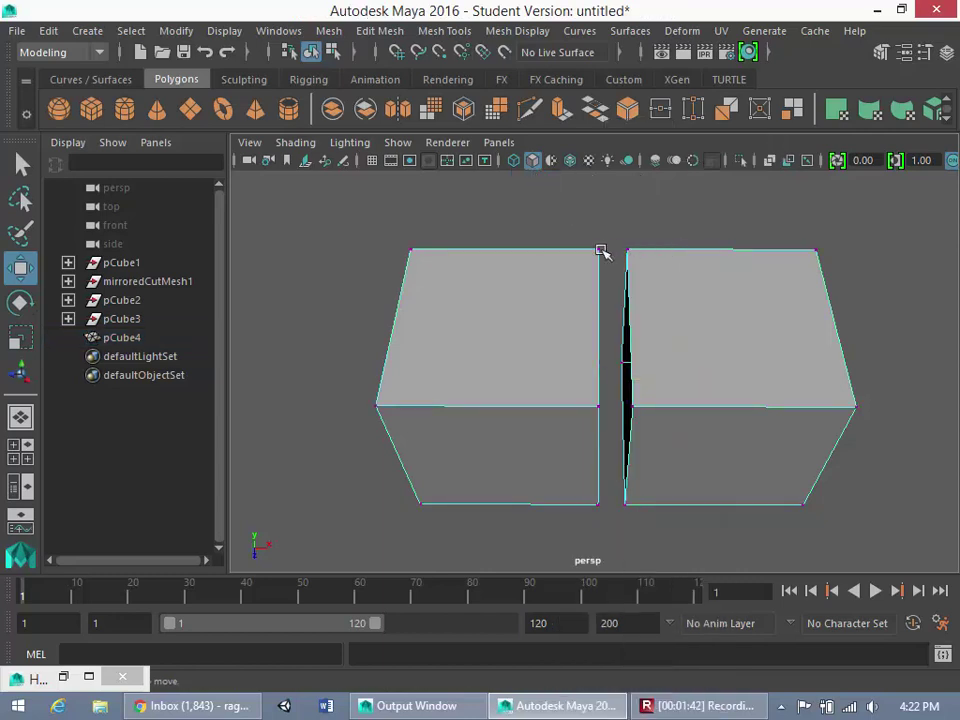
alt+right_drag(600, 443, 715, 443)
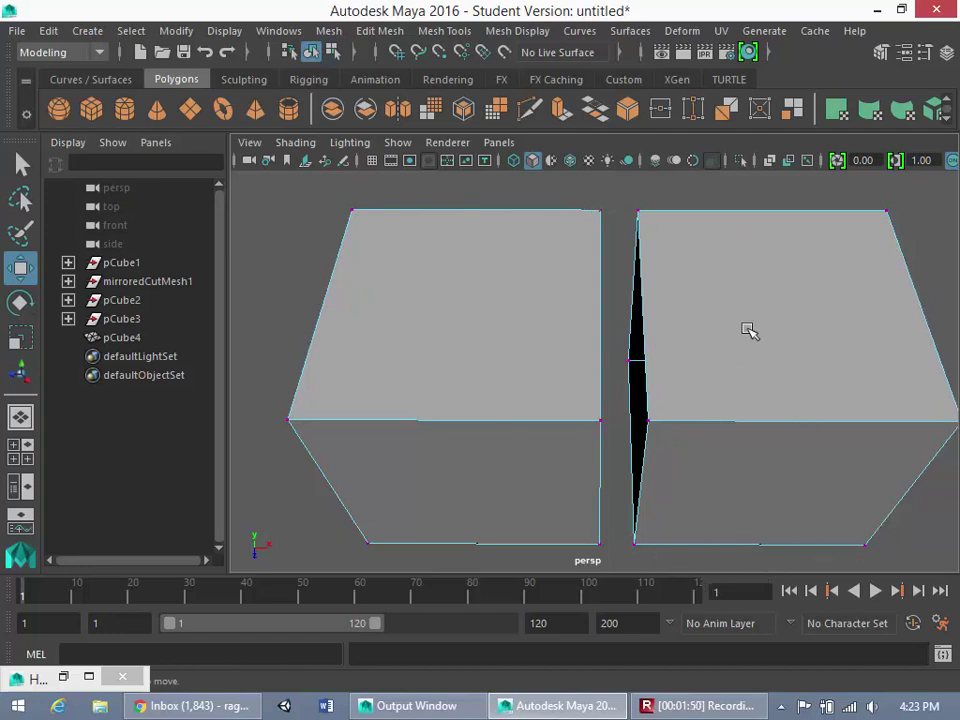
Activate Mesh Tools > Target Weld with Merge To kept on Target, in a single perspective view
click(446, 31)
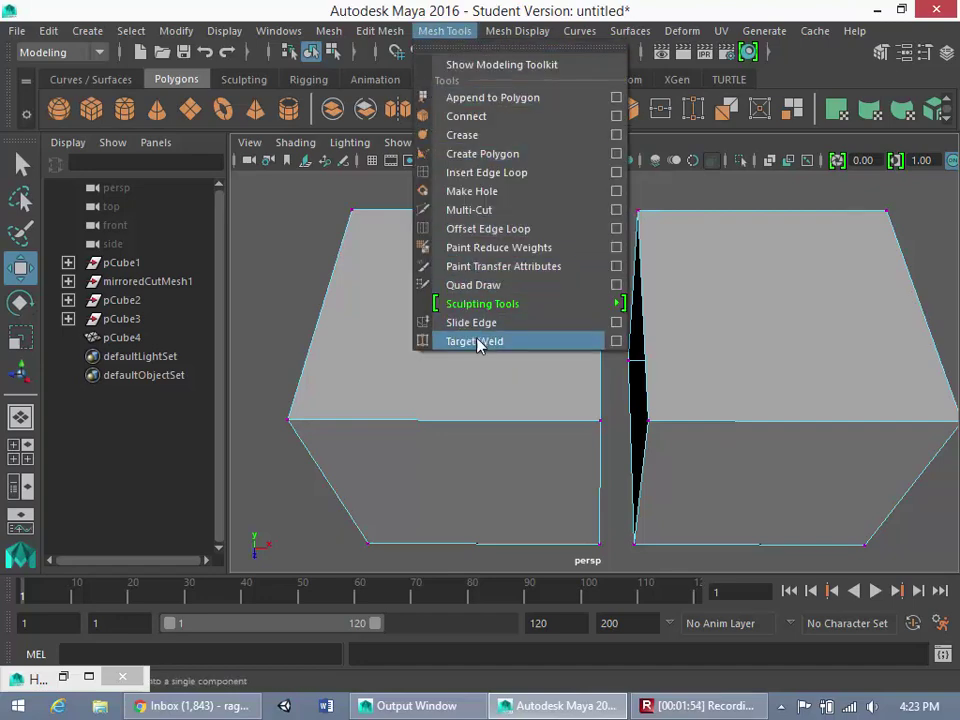
click(618, 341)
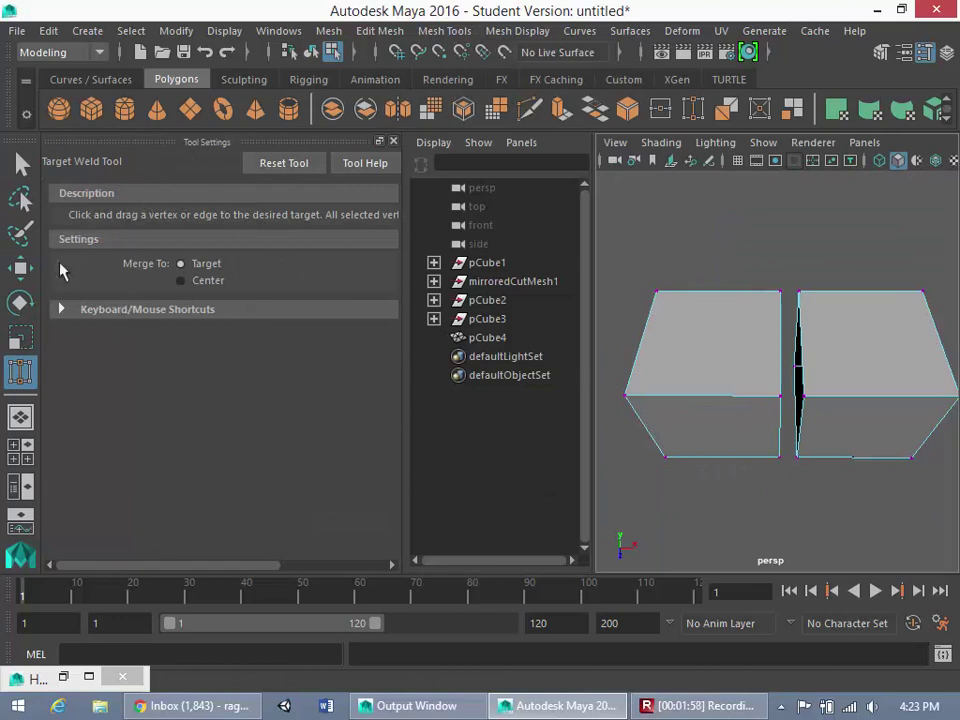
click(61, 309)
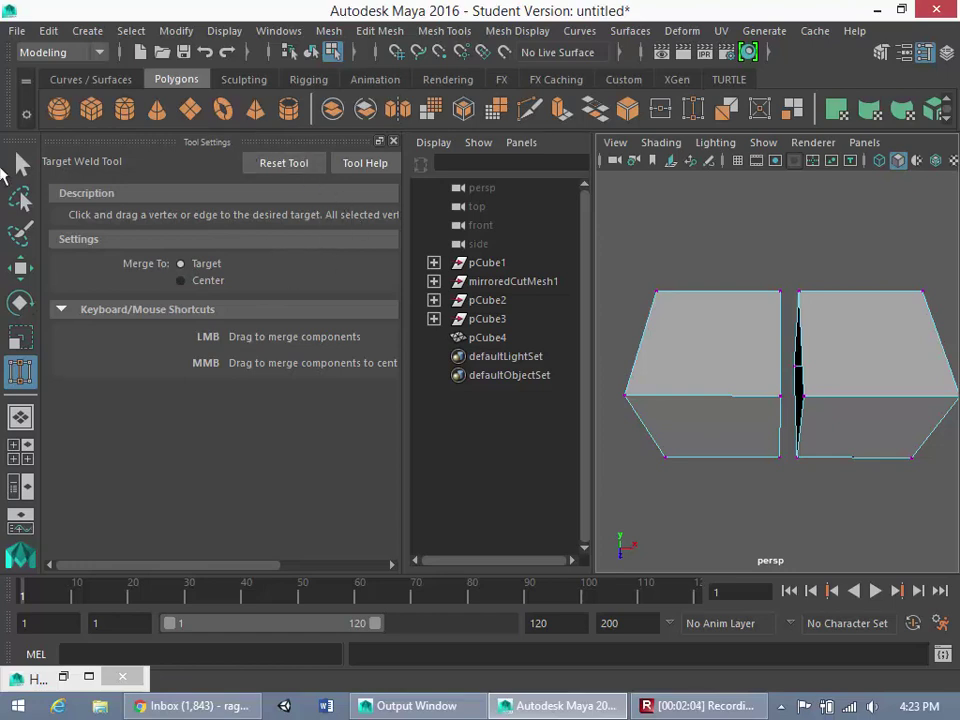
scroll(789, 436, up, 3)
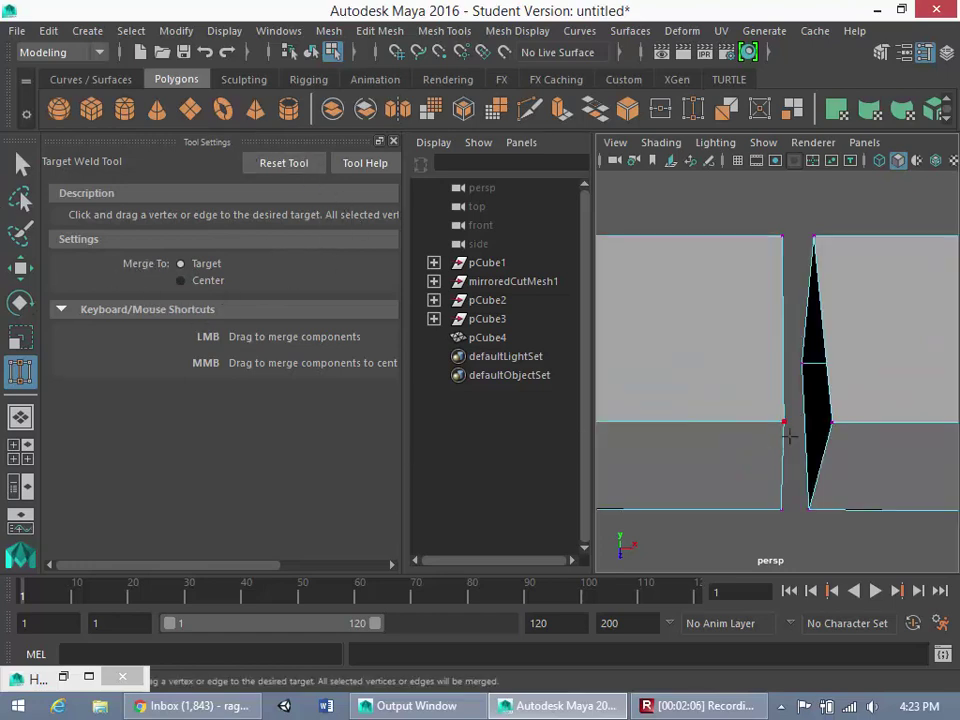
alt+middle_drag(897, 467, 836, 467)
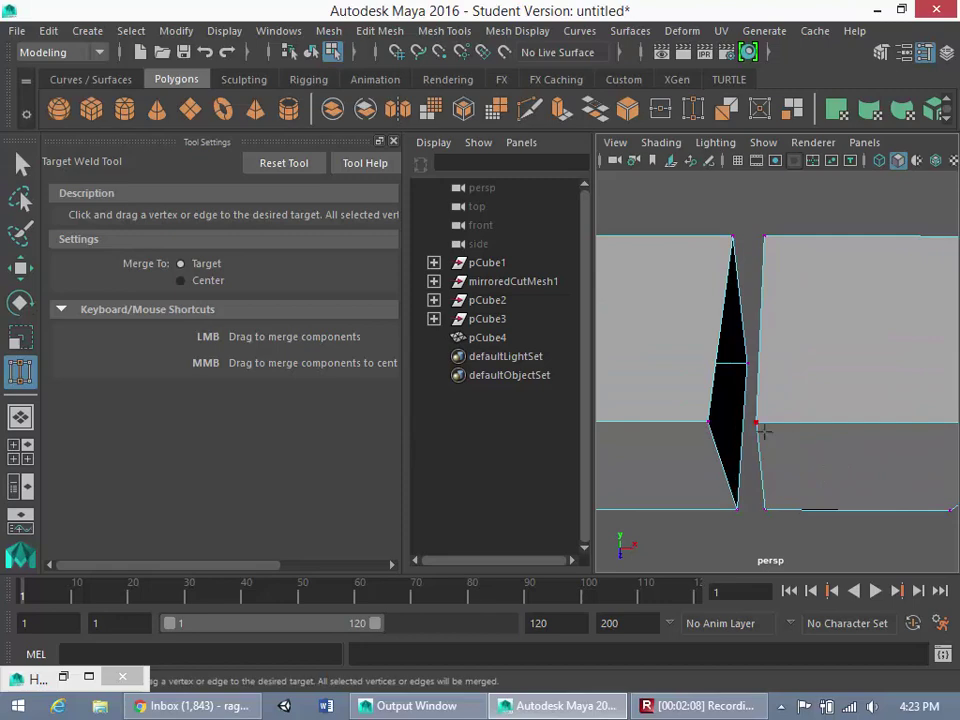
click(20, 416)
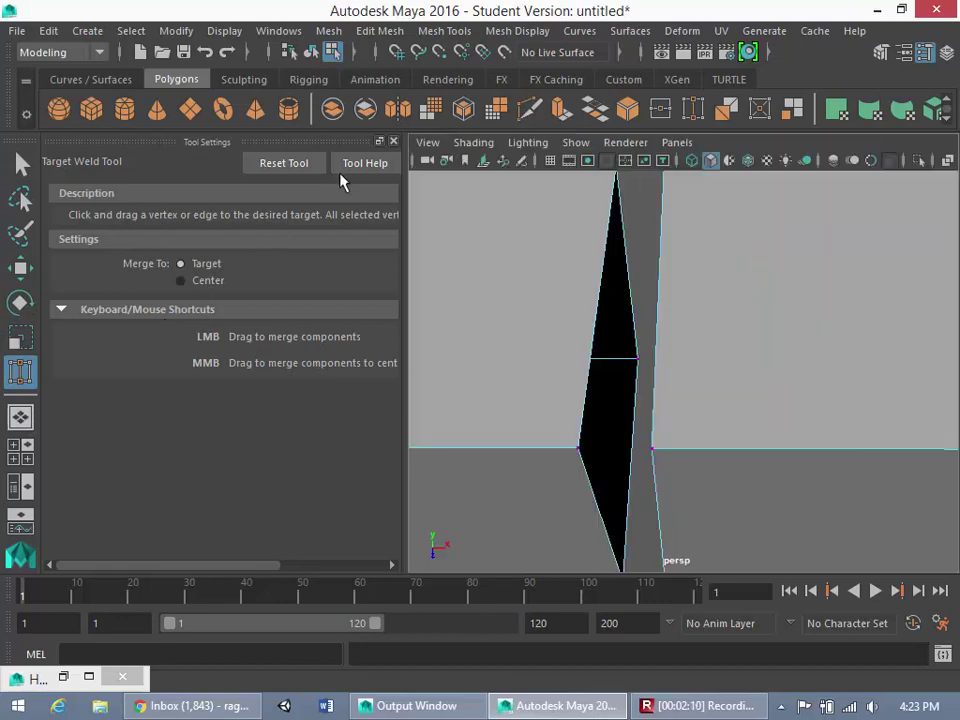
click(393, 141)
Target Weld the right cube's top-front vertex onto the left cube's matching vertex
alt+drag(440, 220, 581, 326)
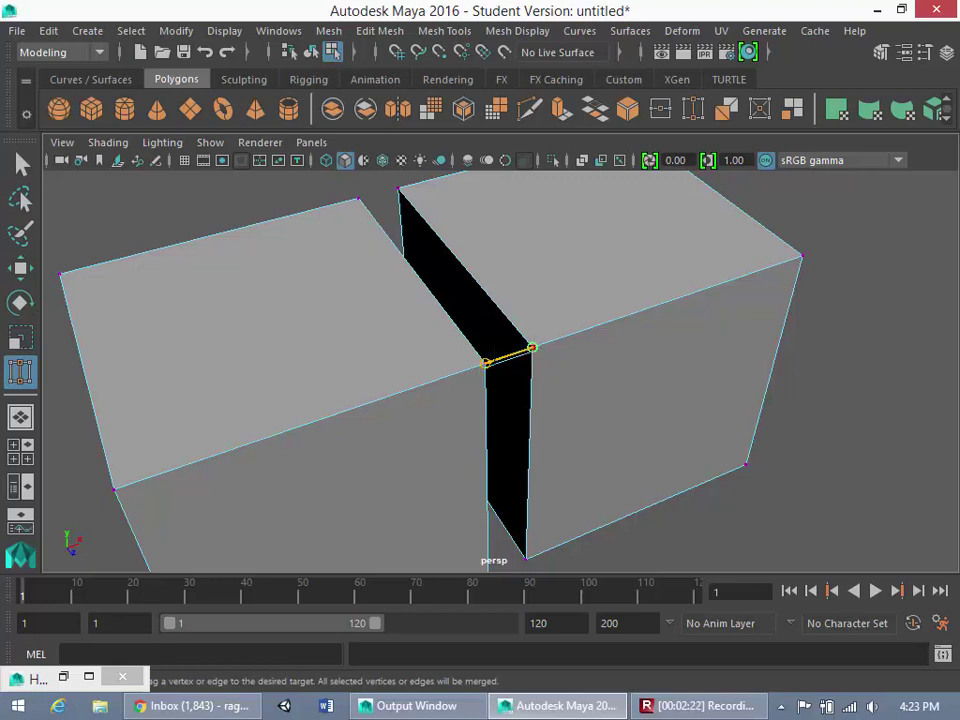
drag(531, 347, 499, 392)
drag(520, 477, 487, 362)
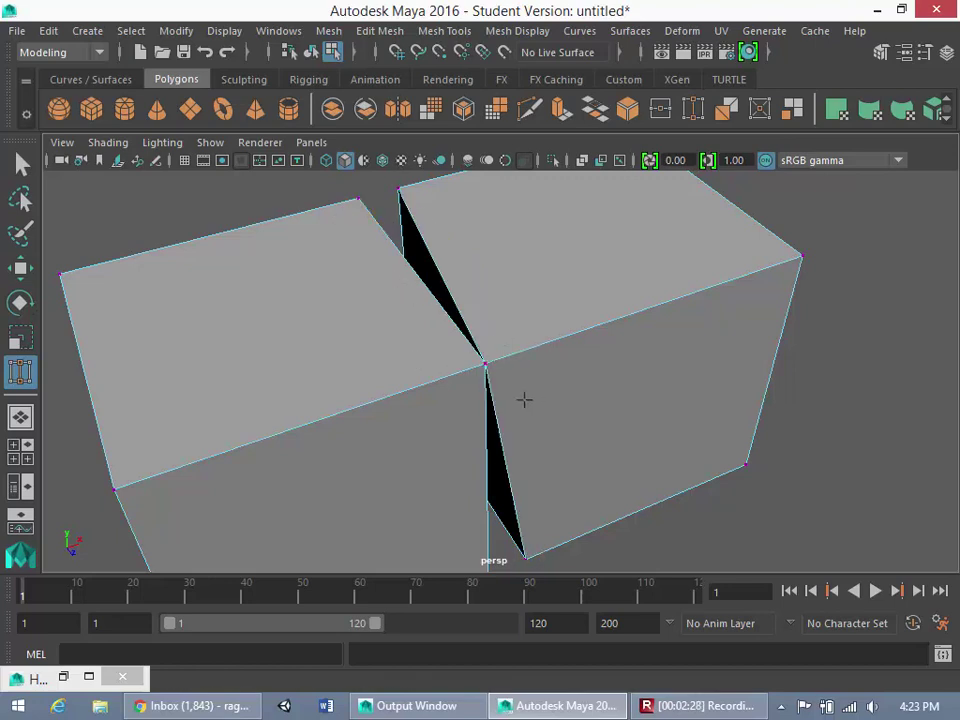
alt+drag(570, 436, 485, 348)
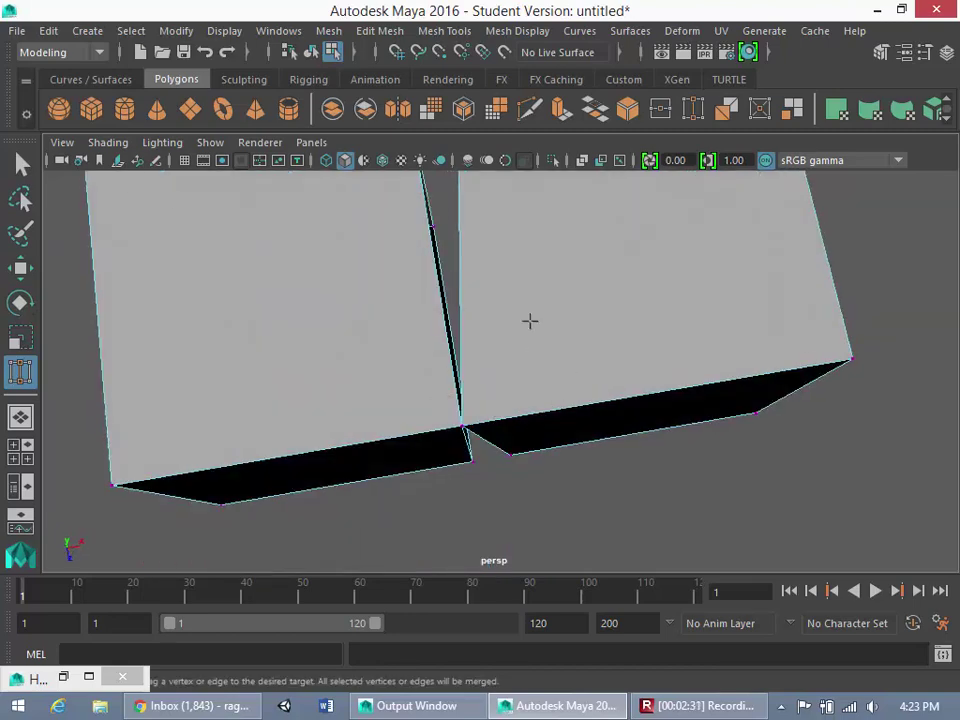
Select the vertex where the cubes meet, test moving it upward, then undo the move
click(22, 163)
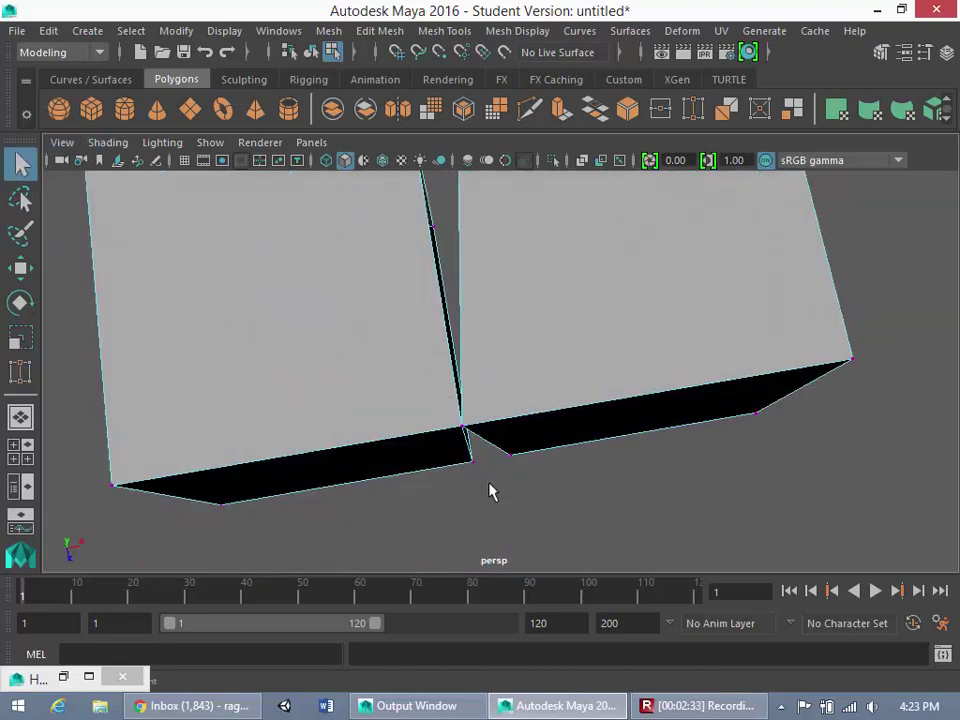
click(463, 427)
key(w)
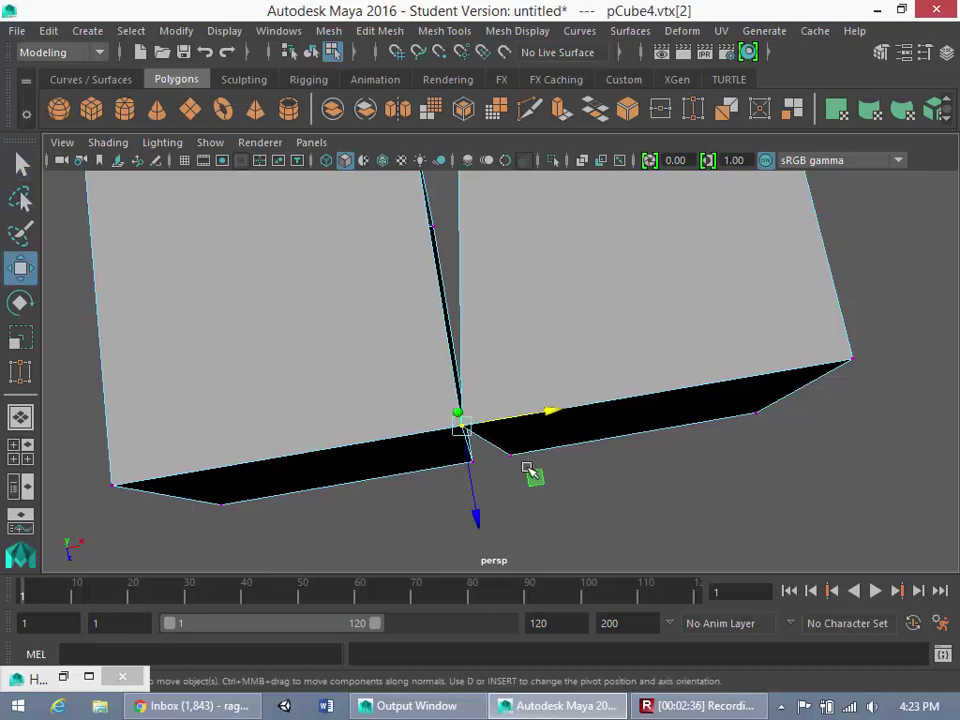
middle_drag(528, 470, 490, 395)
key(ctrl+z)
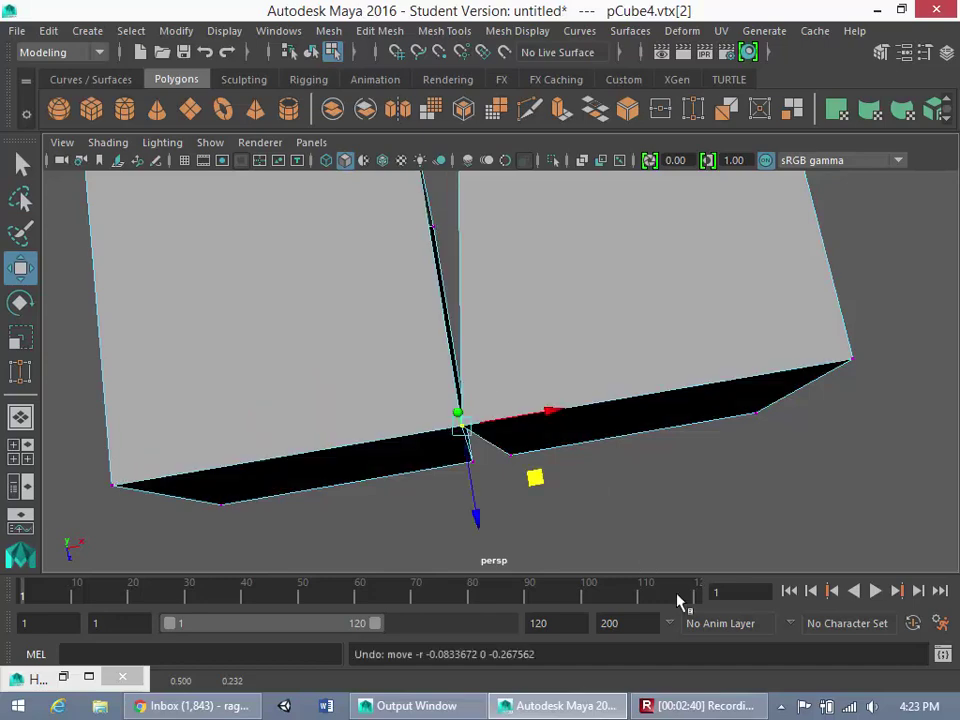
Retry Target Welding the bottom corner vertex across the gap, undoing the failed attempts
alt+drag(623, 481, 613, 310)
click(20, 371)
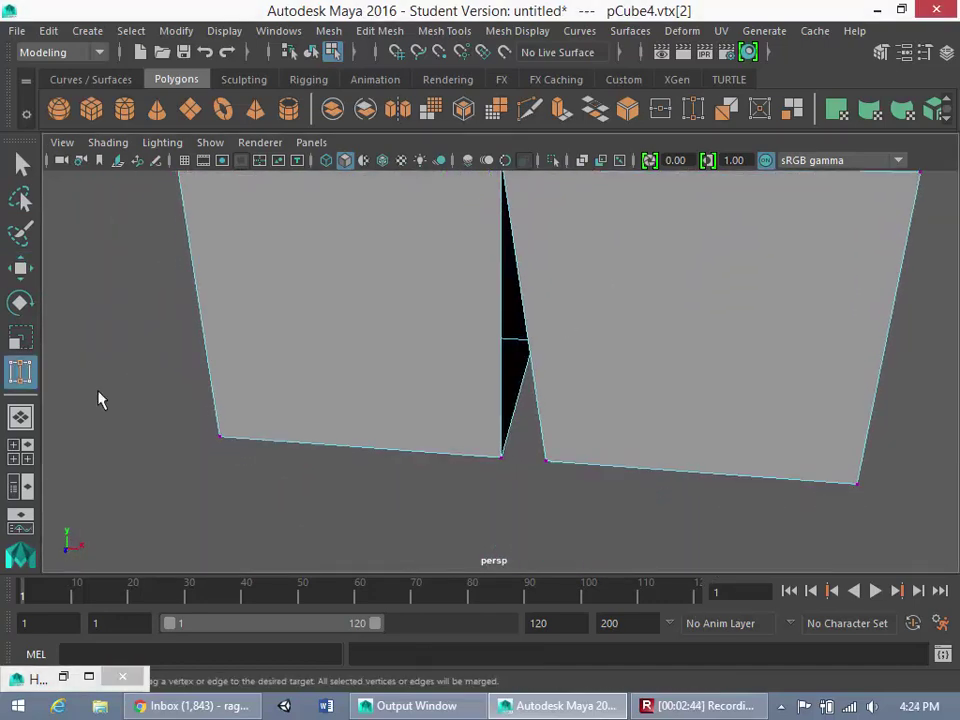
drag(501, 458, 501, 456)
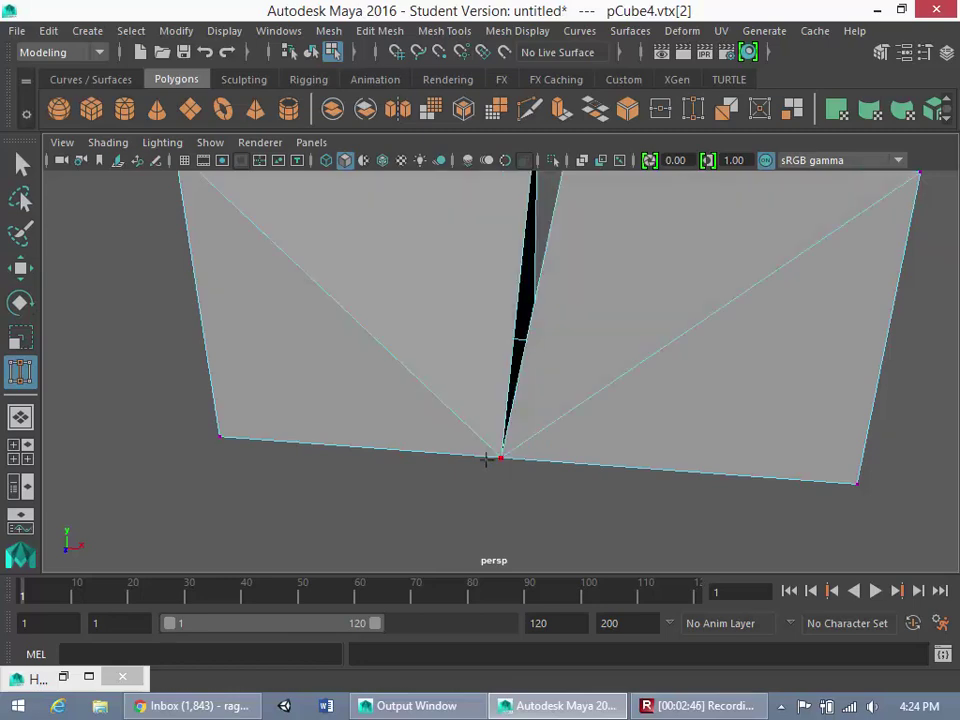
alt+drag(557, 506, 566, 464)
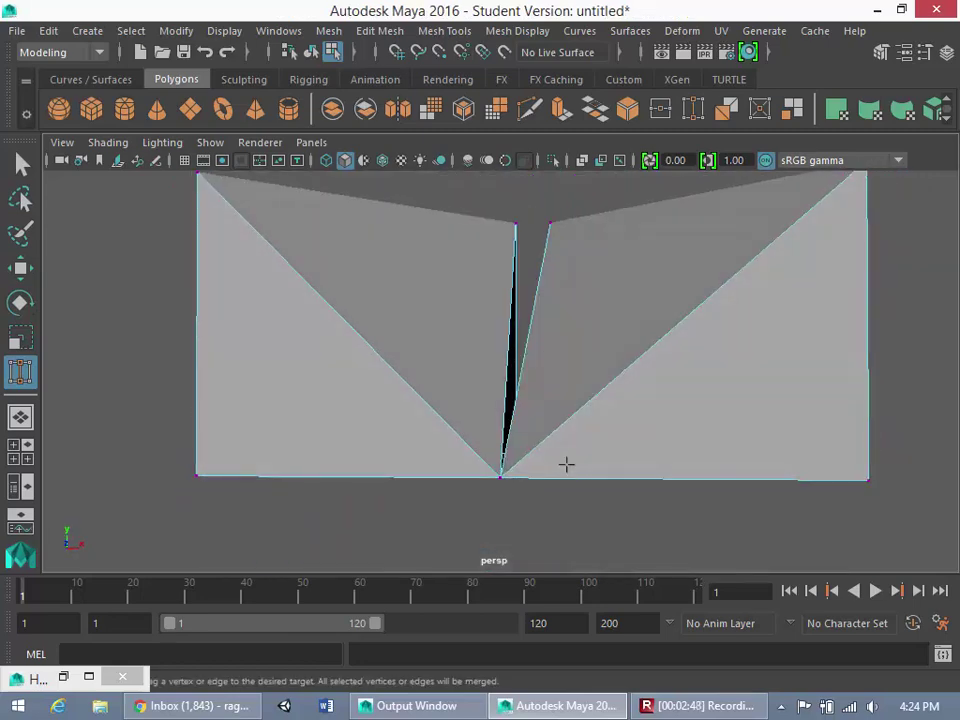
key(ctrl+z)
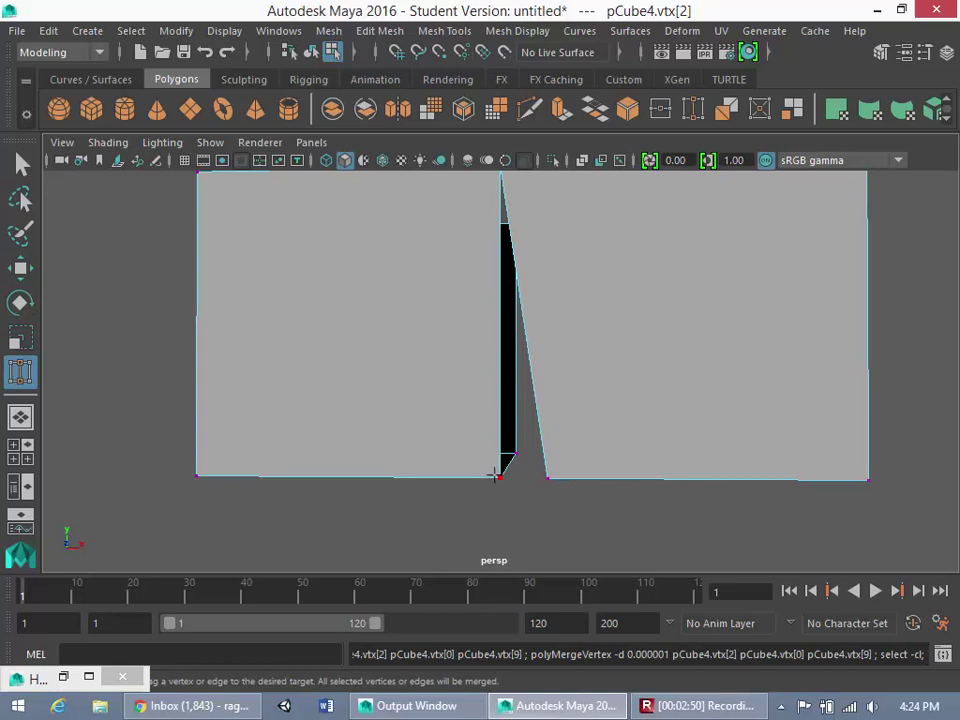
drag(494, 476, 542, 475)
scroll(542, 476, down, 1)
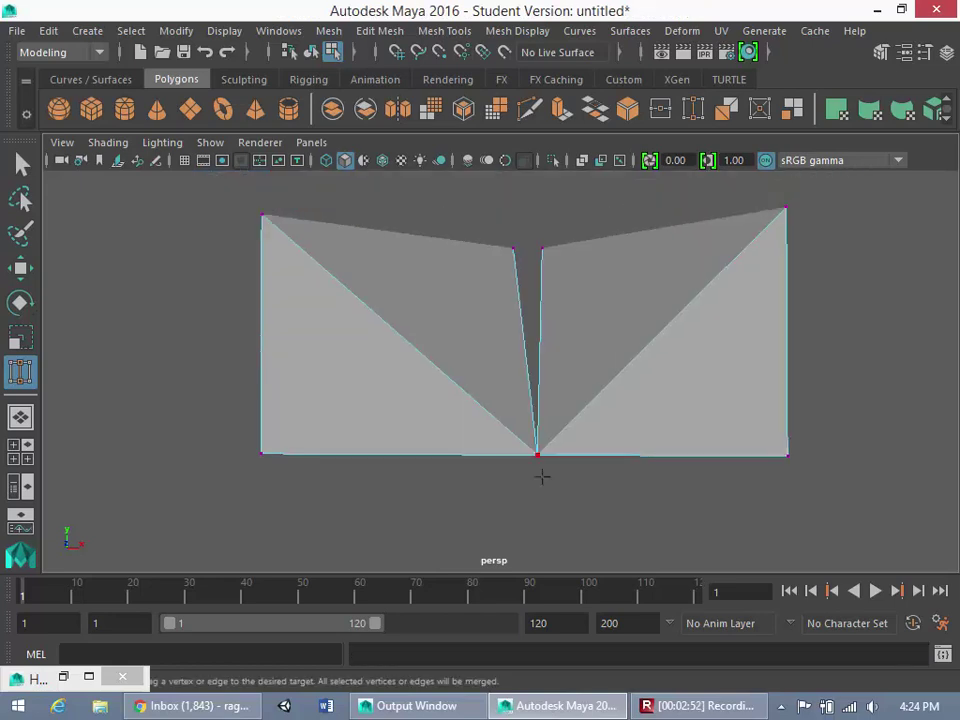
key(ctrl+z)
key(ctrl+z)
key(ctrl+z)
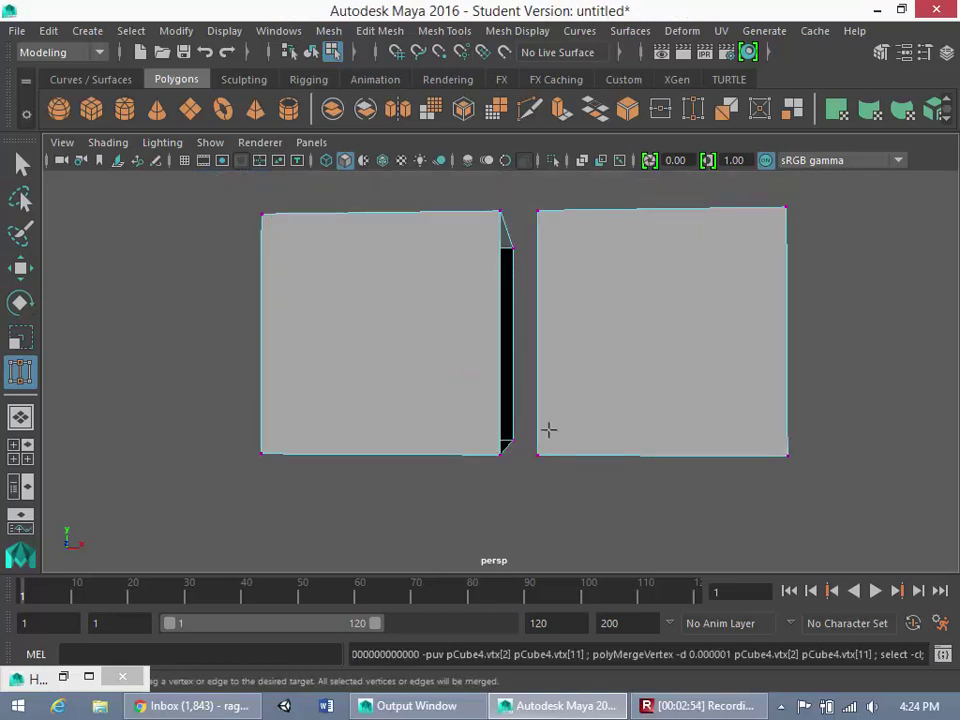
Weld the right cube's top-left and top-front vertices onto the left cube to close the gap
alt+drag(582, 357, 597, 407)
drag(541, 218, 499, 217)
alt+drag(482, 435, 496, 482)
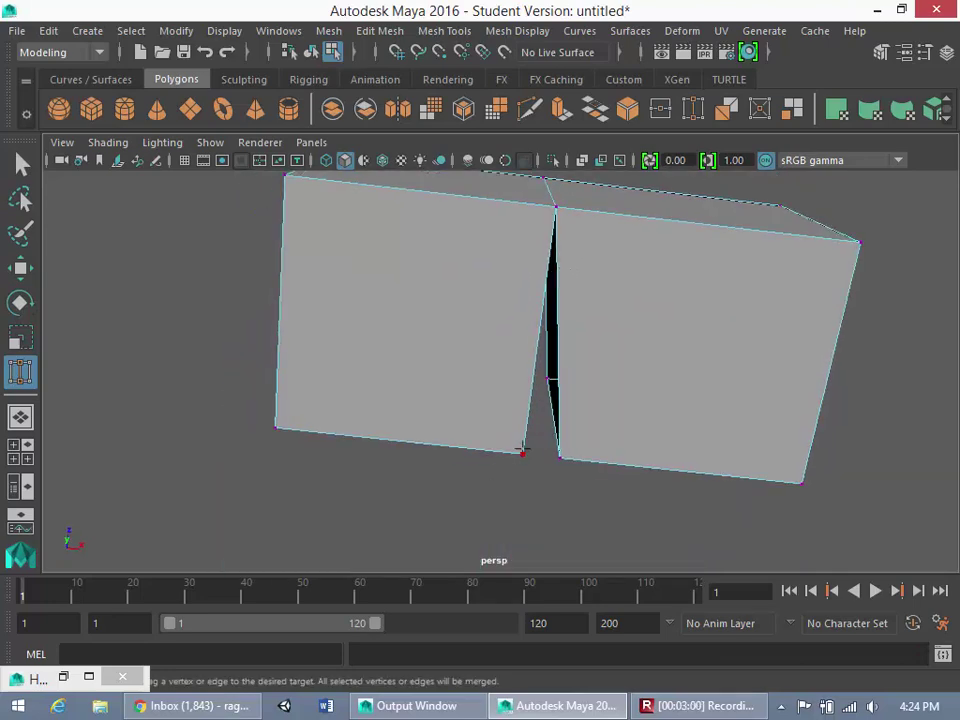
alt+drag(586, 466, 669, 487)
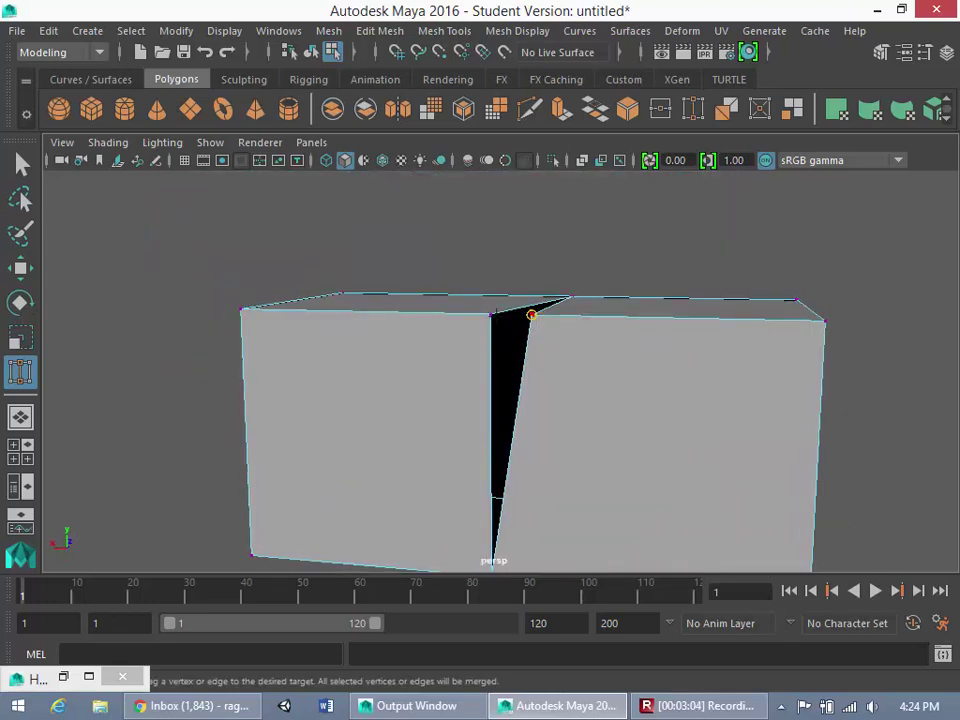
drag(531, 315, 490, 315)
alt+drag(599, 371, 394, 407)
Return to plain selection and pick the shared vertex on the box's front-top edge
click(22, 163)
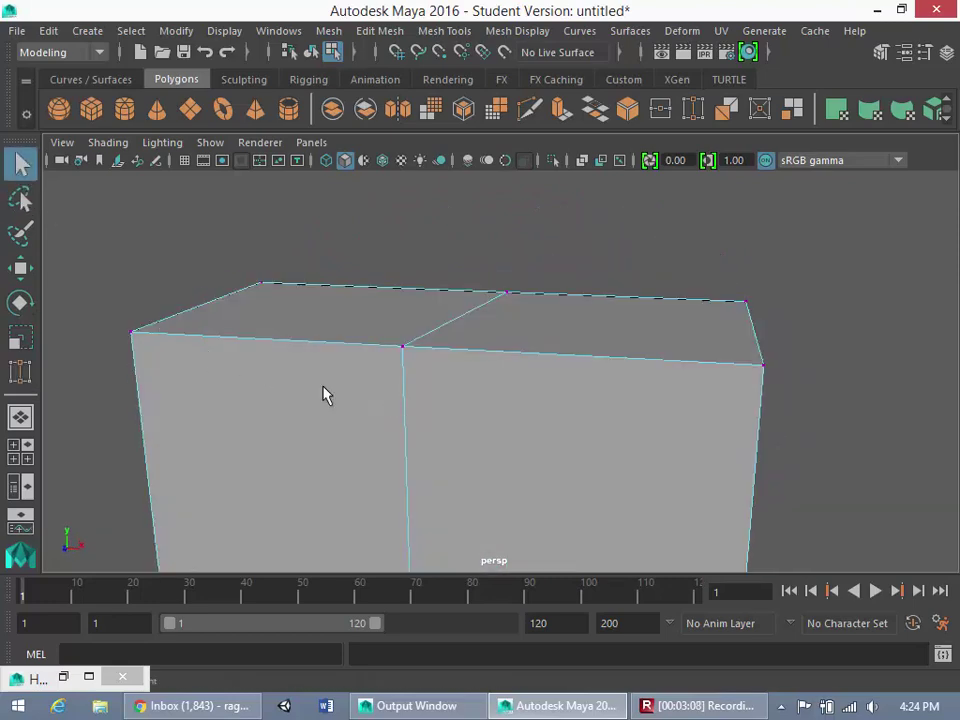
scroll(326, 396, down, 3)
alt+drag(326, 396, 476, 390)
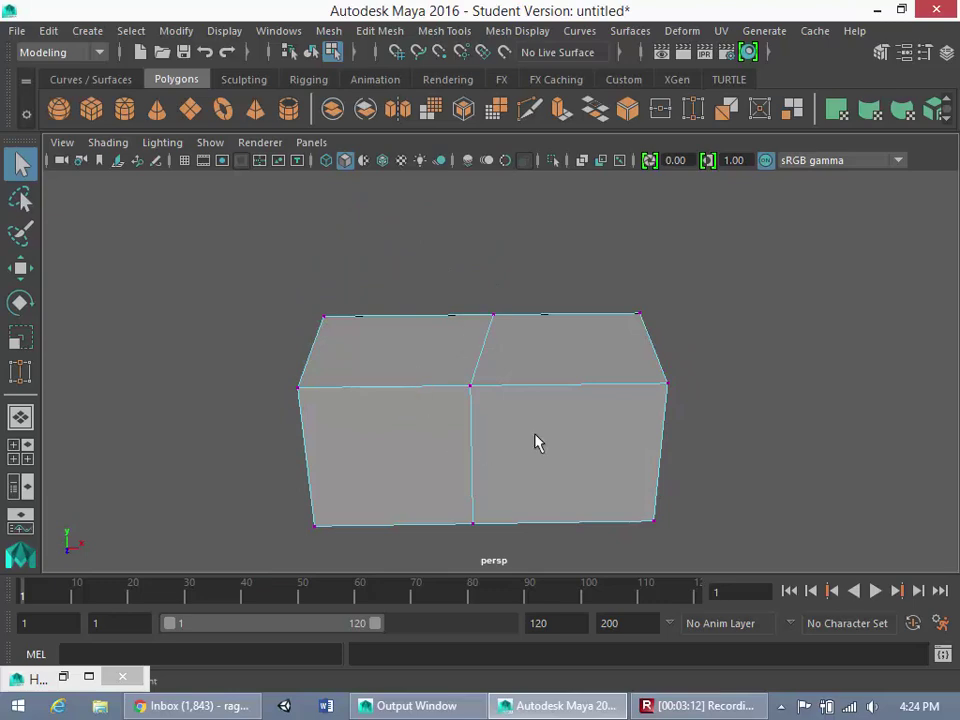
alt+drag(535, 442, 283, 300)
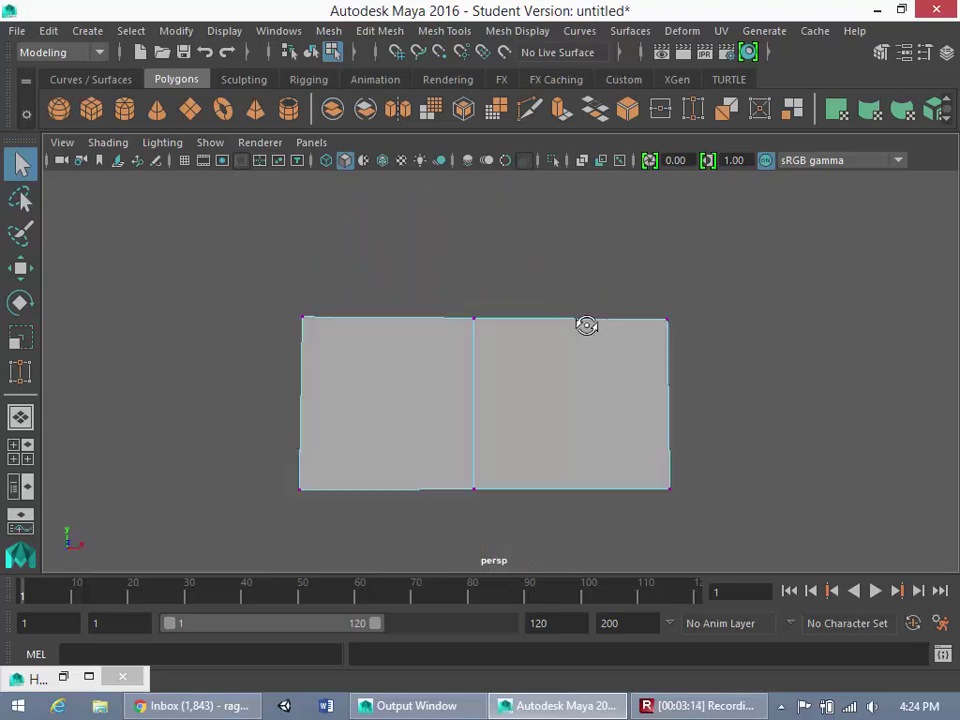
alt+drag(586, 325, 485, 440)
click(468, 428)
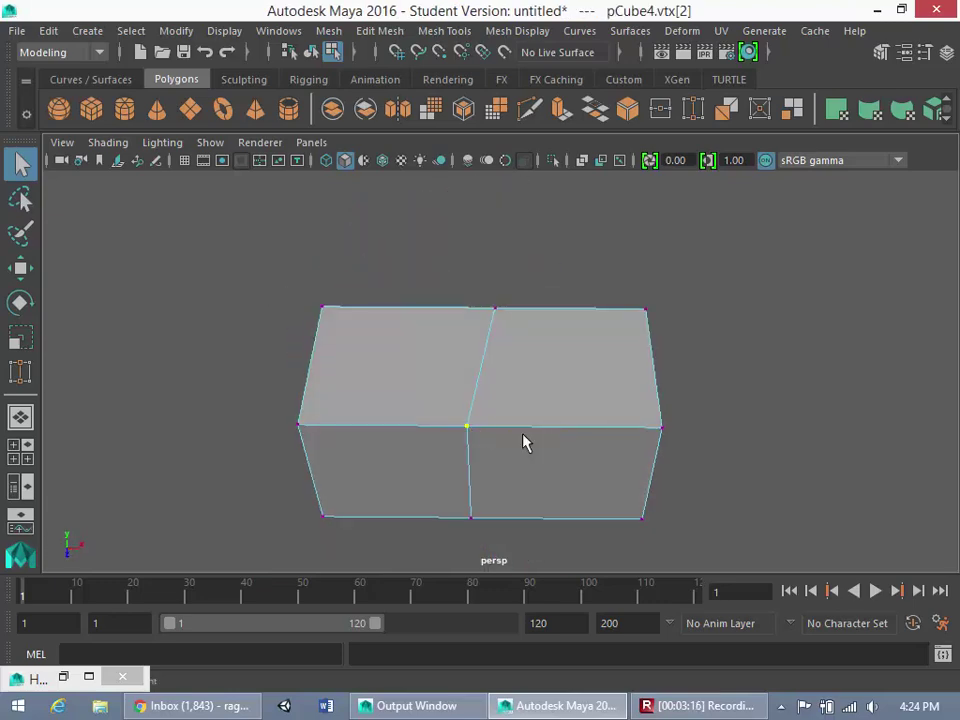
alt+drag(606, 390, 548, 388)
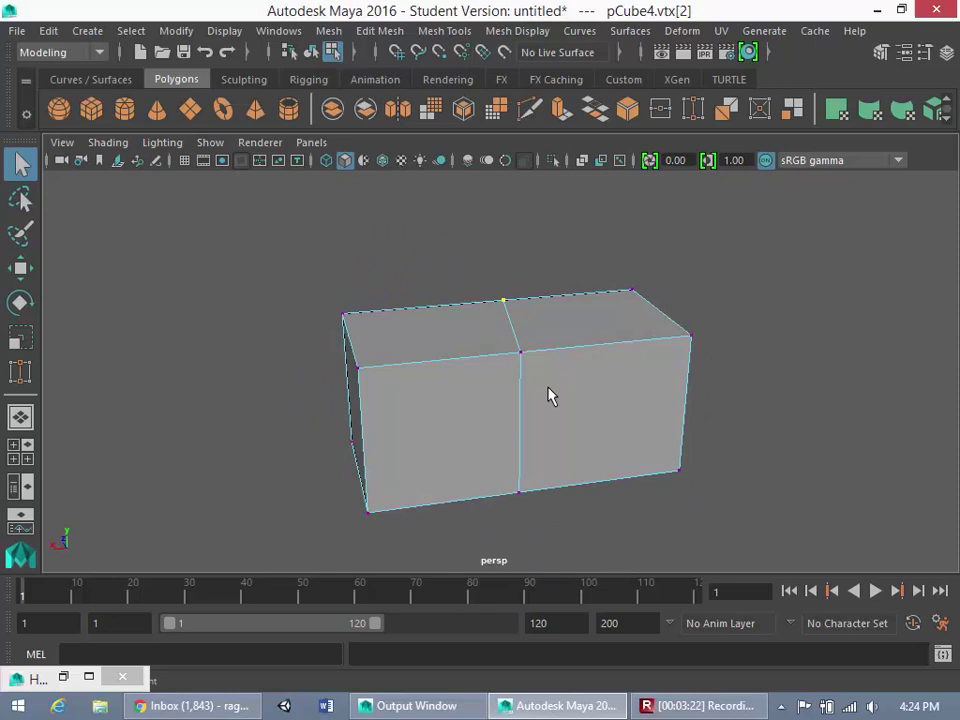
Undo back to the separate cubes and put them in Vertex mode
key(ctrl+z)
key(ctrl+z)
key(ctrl+z)
key(ctrl+z)
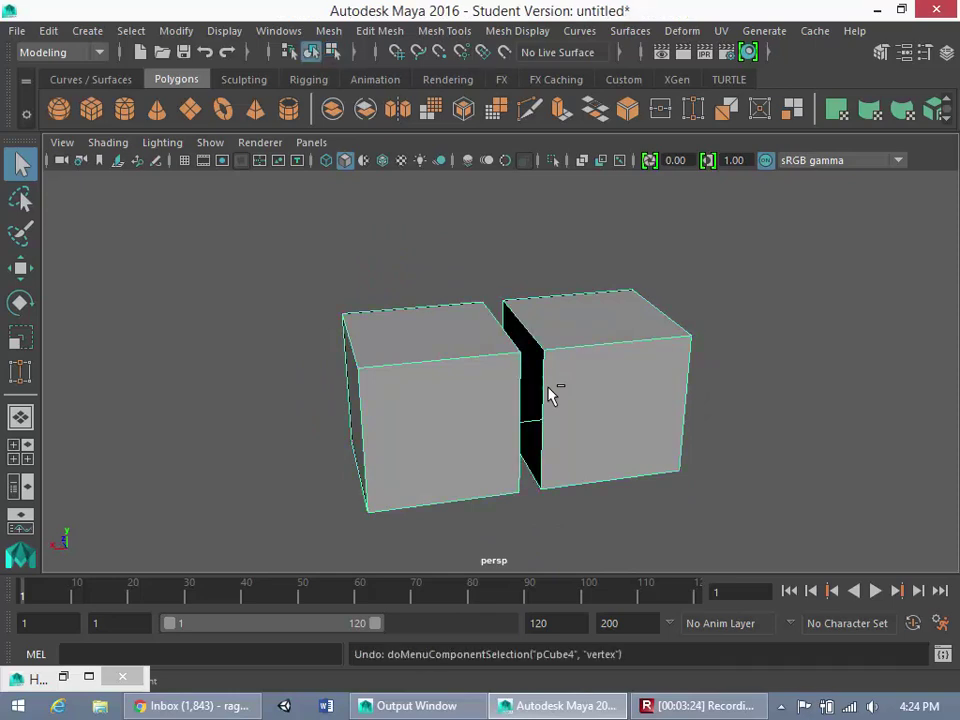
right_drag(535, 180, 478, 180)
scroll(586, 380, up, 3)
alt+drag(620, 387, 481, 388)
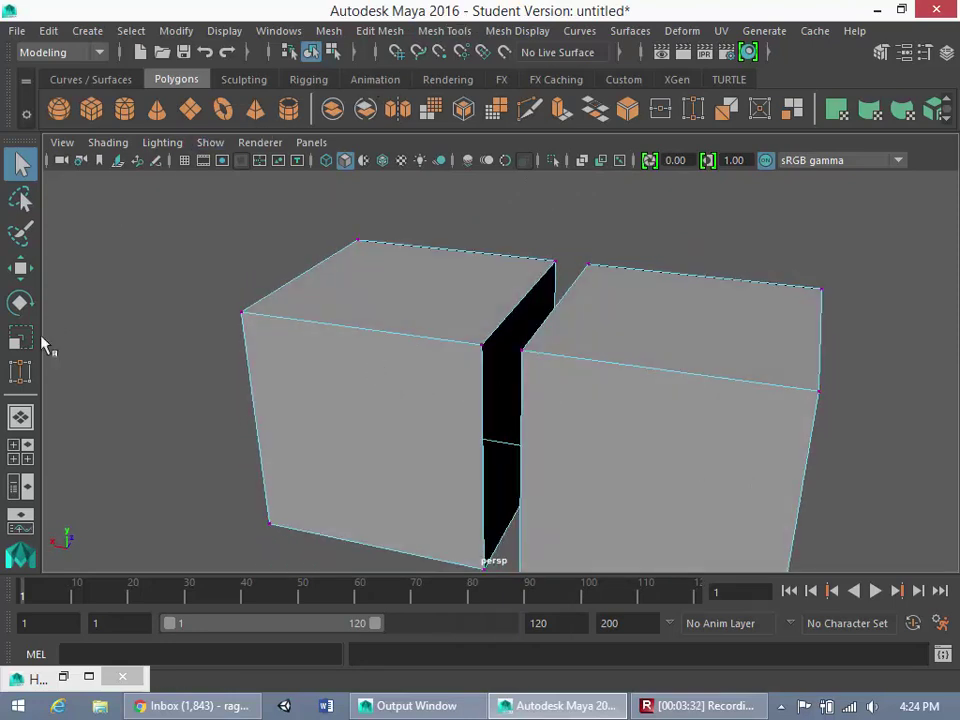
Target Weld the top and bottom facing vertices so the front seam closes
click(20, 372)
alt+drag(482, 344, 590, 449)
alt+drag(590, 449, 513, 230)
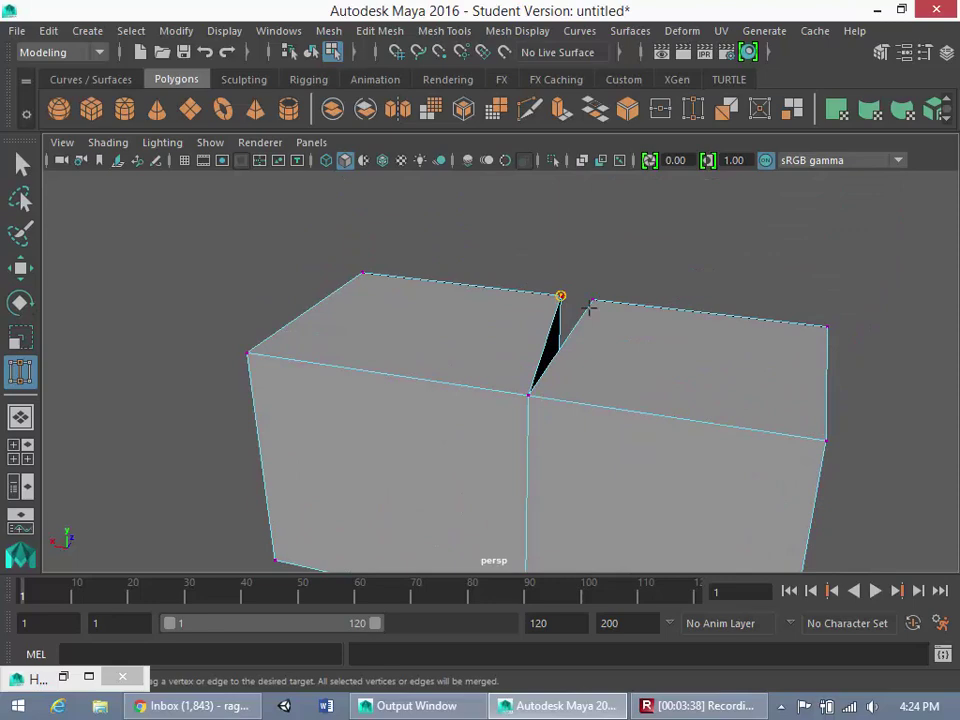
alt+drag(590, 309, 541, 362)
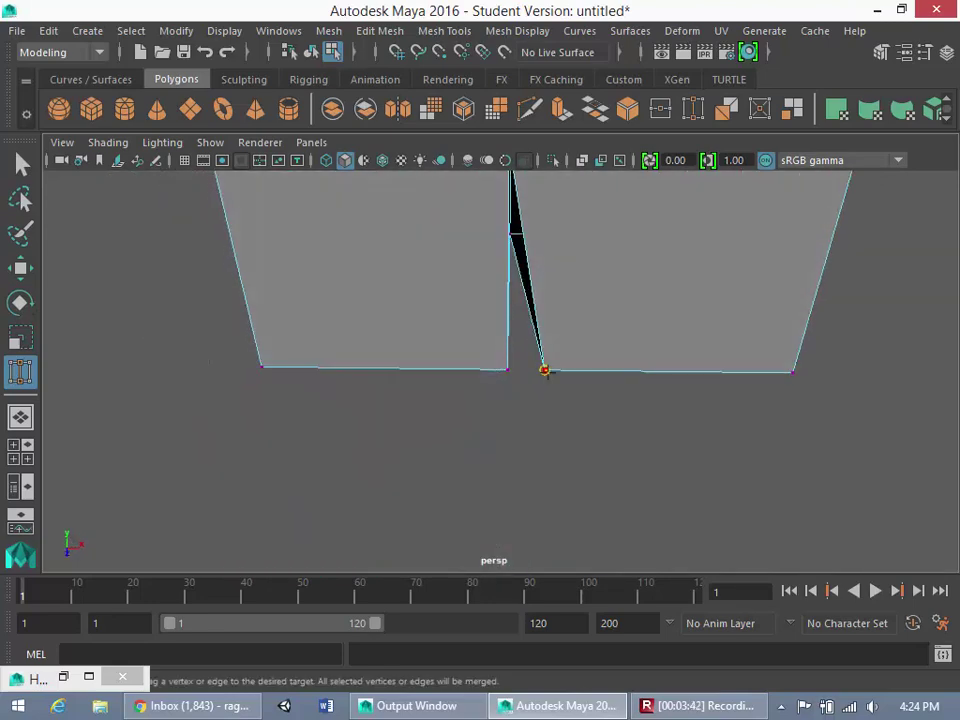
drag(510, 372, 510, 372)
scroll(542, 309, down, 5)
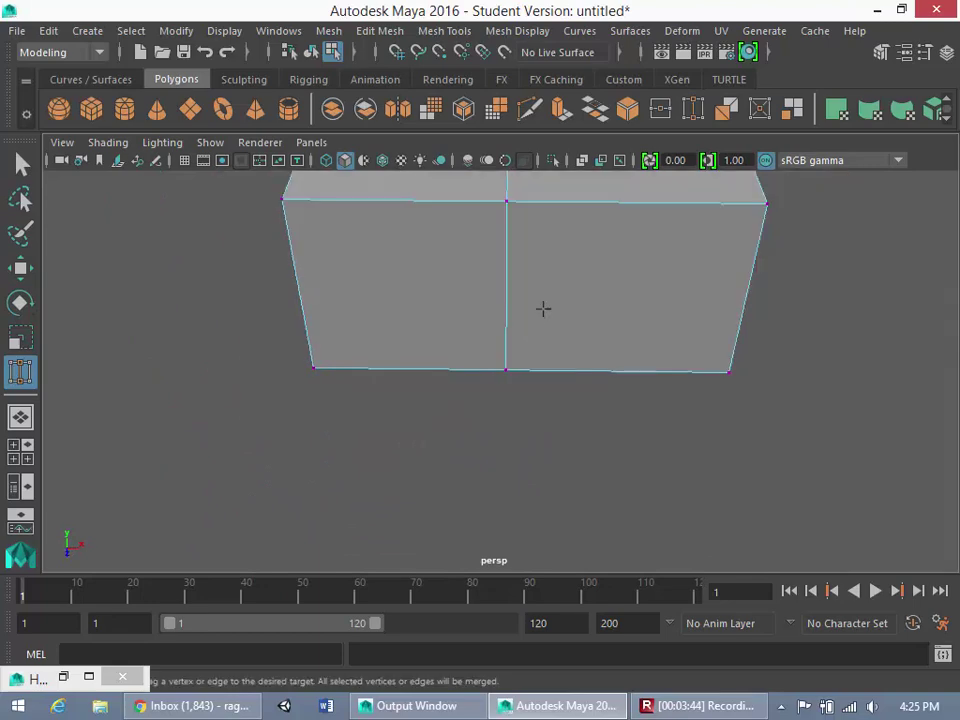
alt+drag(534, 302, 501, 333)
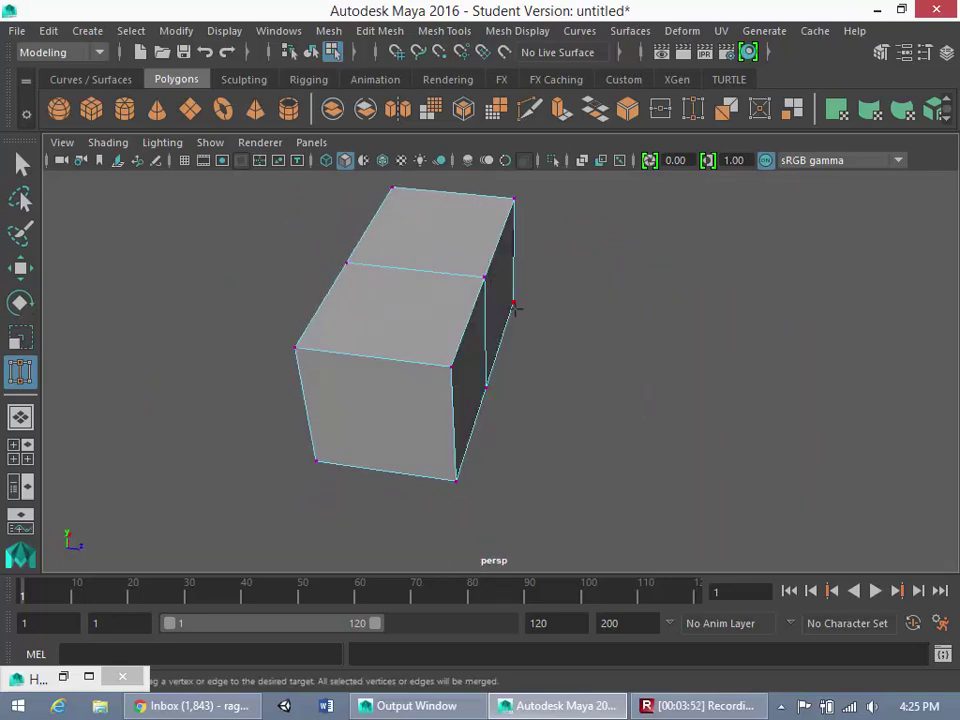
click(22, 166)
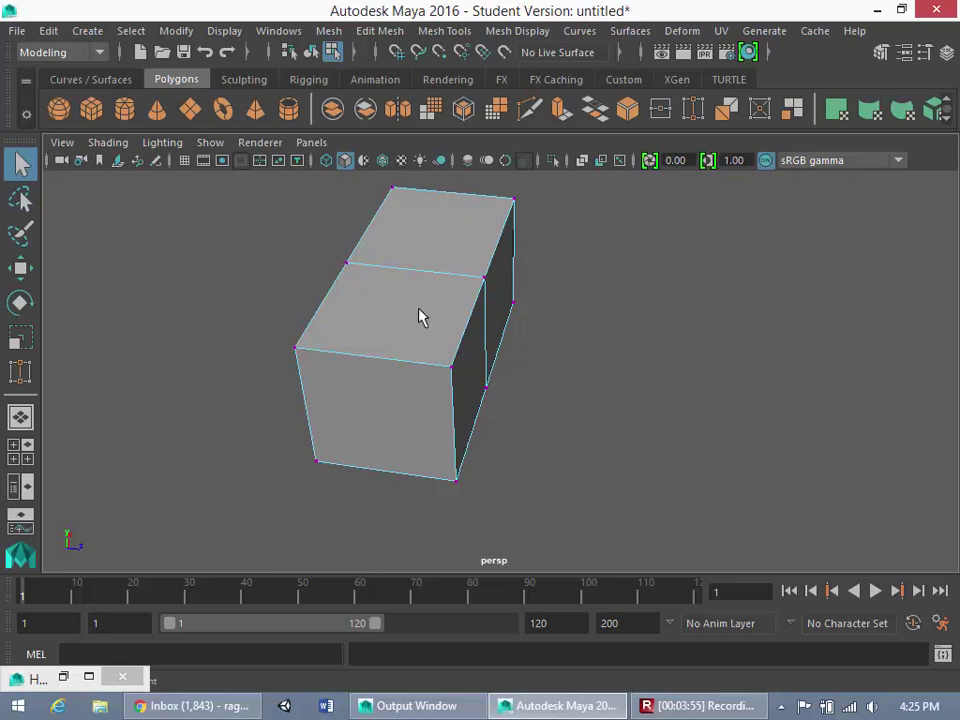
scroll(462, 346, up, 2)
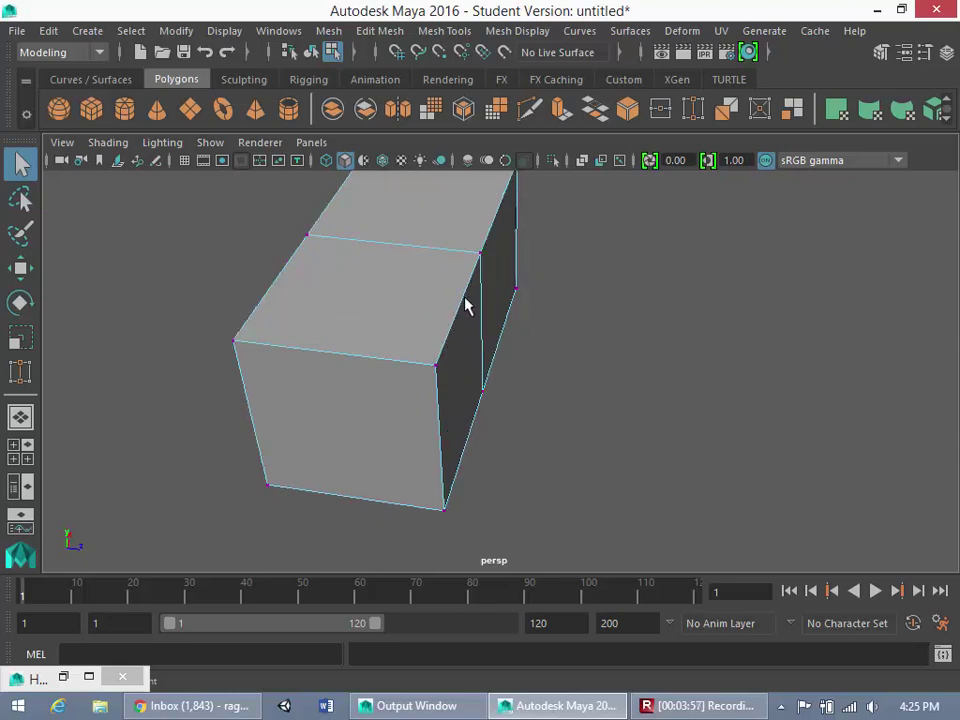
alt+drag(475, 287, 405, 397)
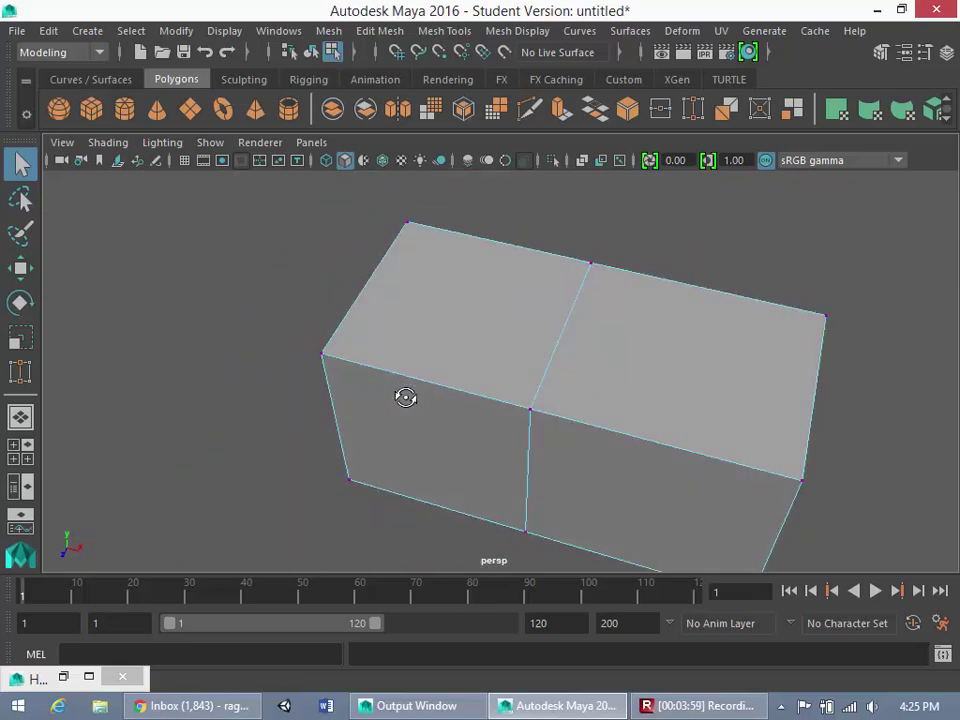
alt+middle_drag(507, 447, 506, 398)
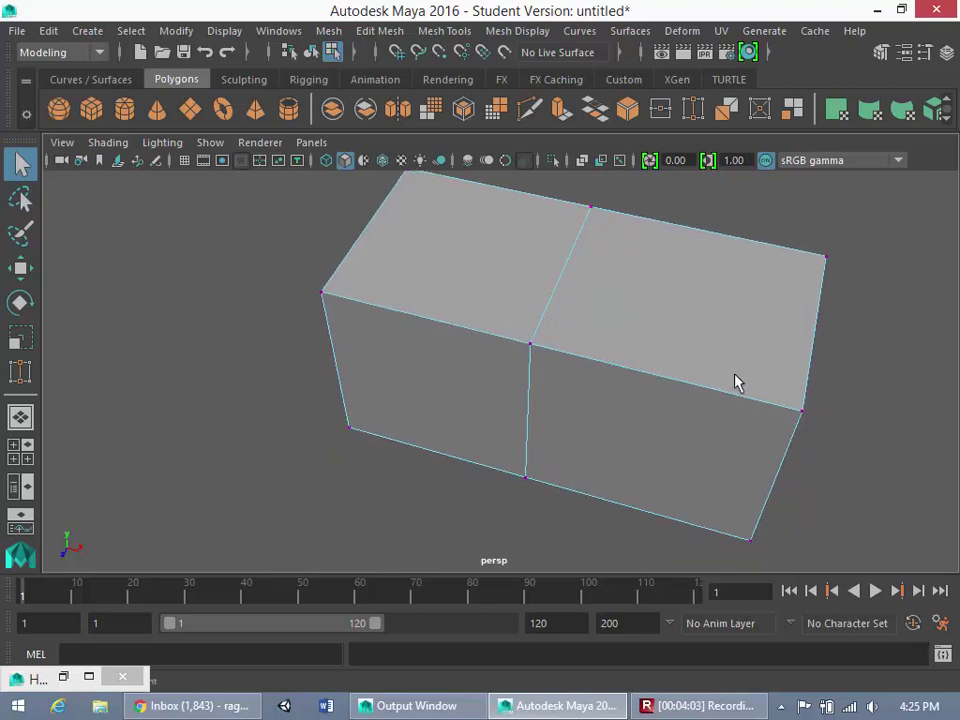
right_drag(690, 361, 720, 251)
right_drag(562, 309, 482, 189)
alt+drag(562, 528, 584, 457)
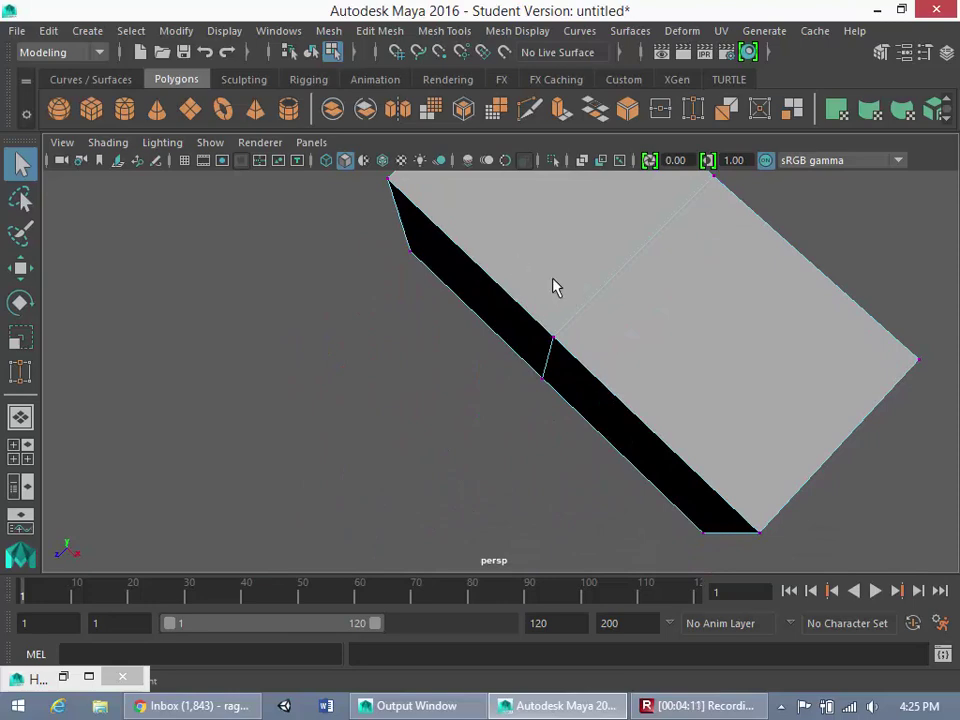
alt+drag(556, 287, 694, 343)
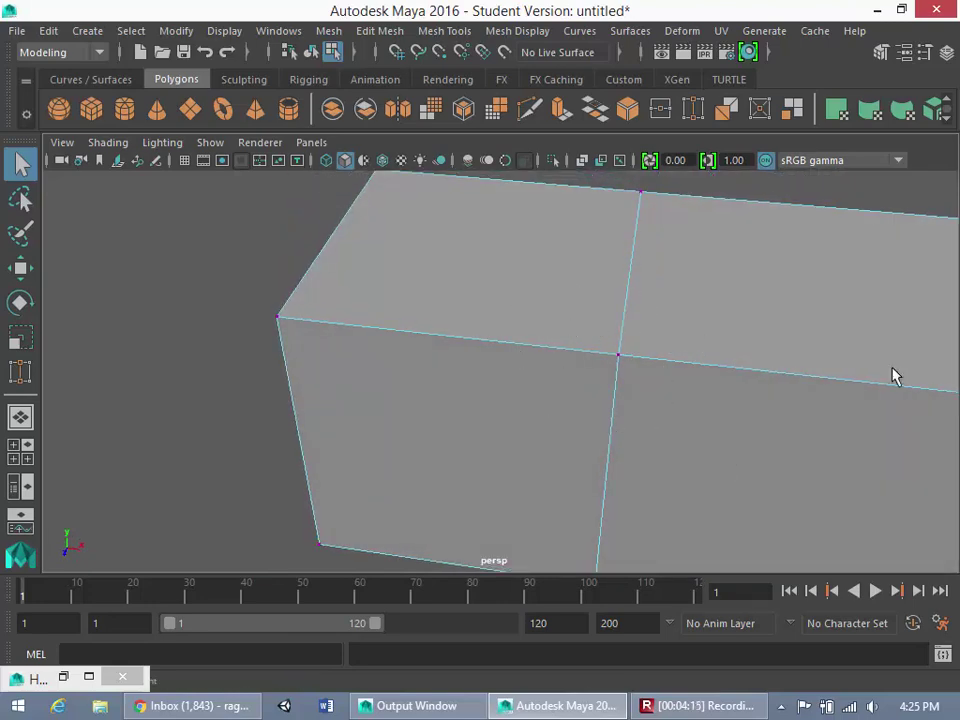
alt+drag(761, 411, 420, 398)
alt+right_drag(420, 398, 649, 388)
alt+drag(649, 388, 594, 414)
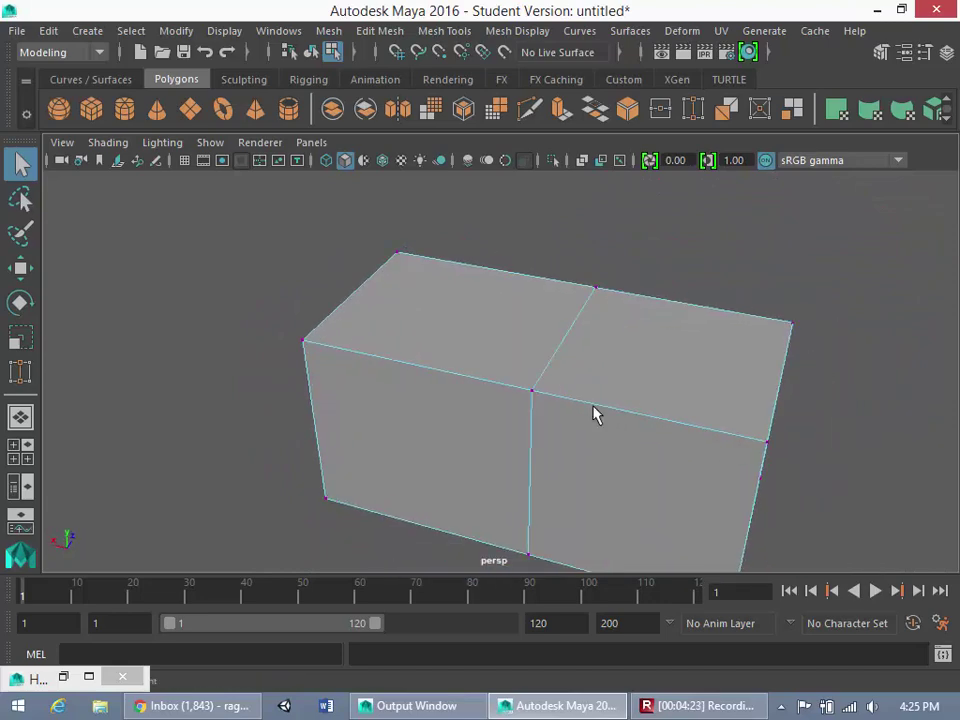
alt+drag(555, 494, 590, 390)
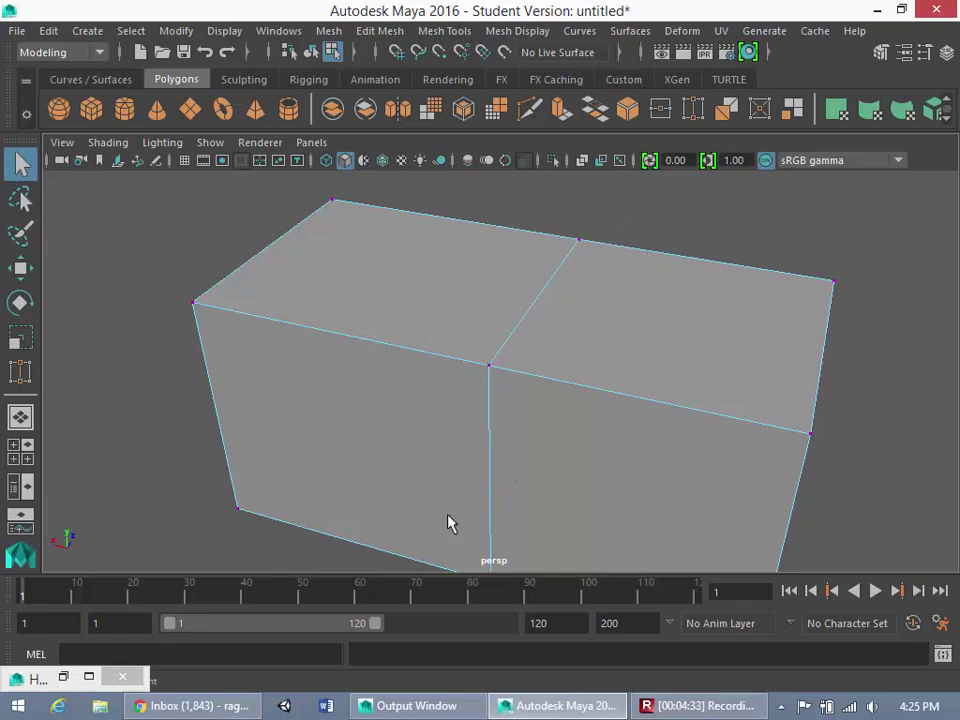
alt+drag(271, 450, 553, 501)
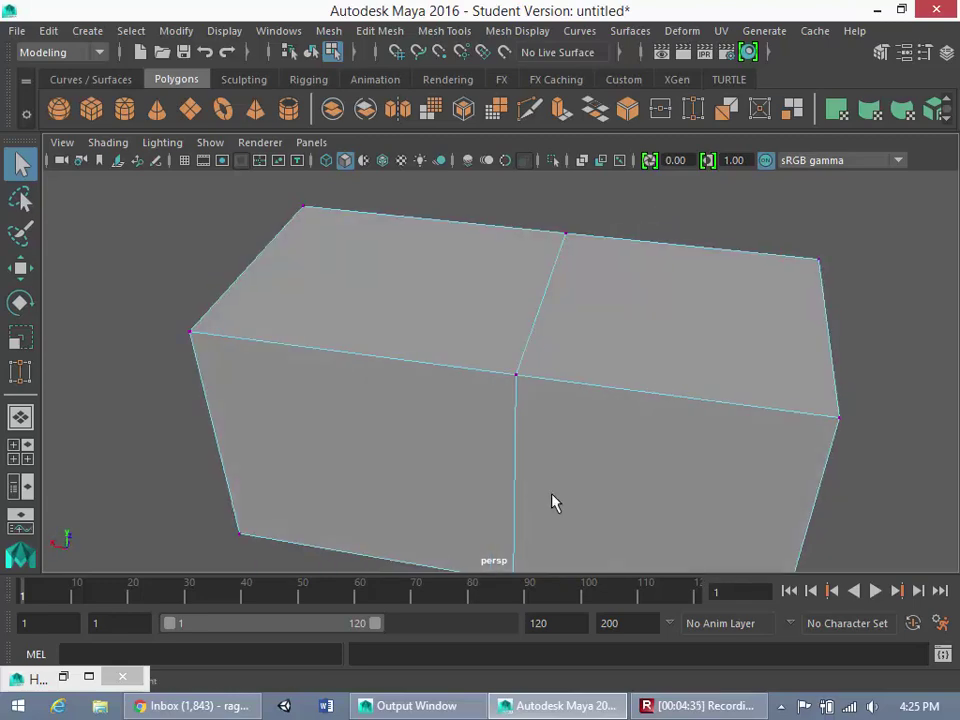
scroll(557, 516, down, 3)
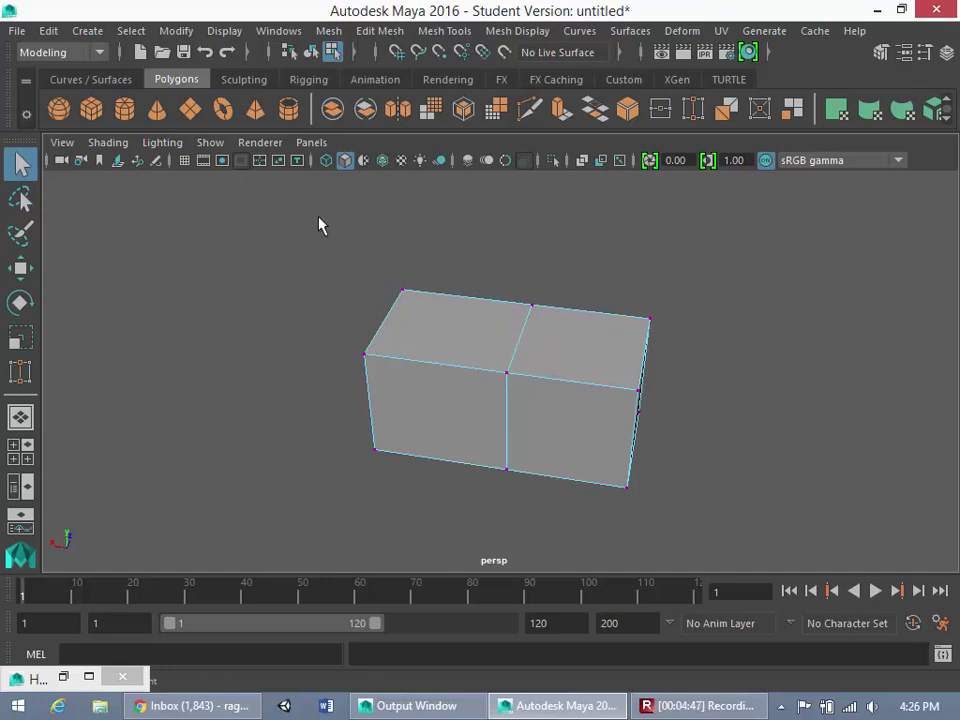
Create a polygon cube, duplicate it with Ctrl+D and move the copy to the left
click(87, 116)
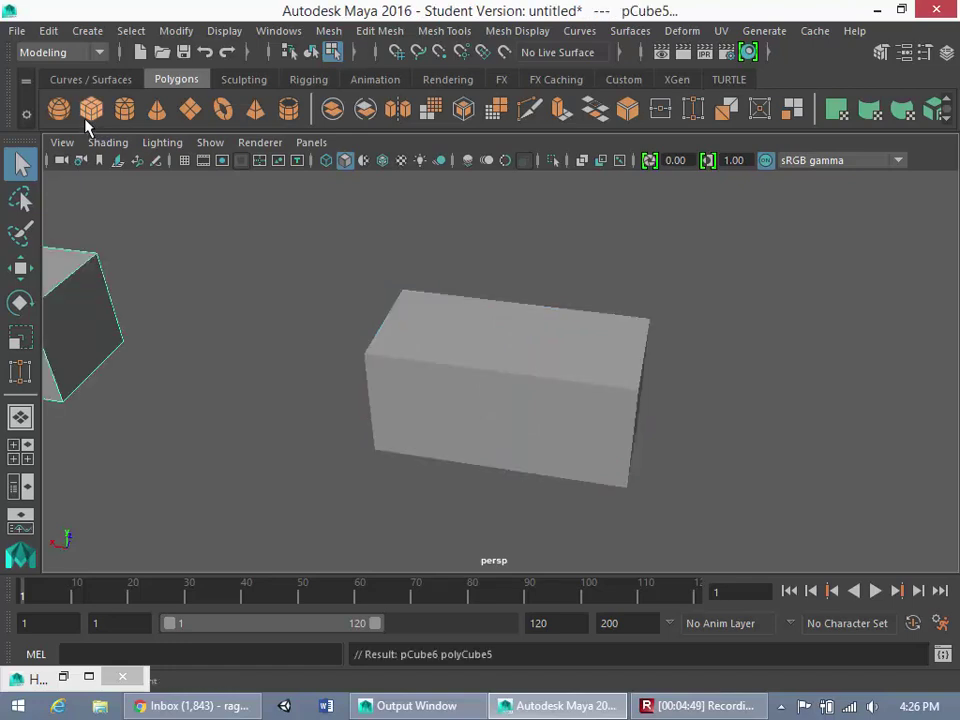
scroll(137, 264, down, 5)
key(w)
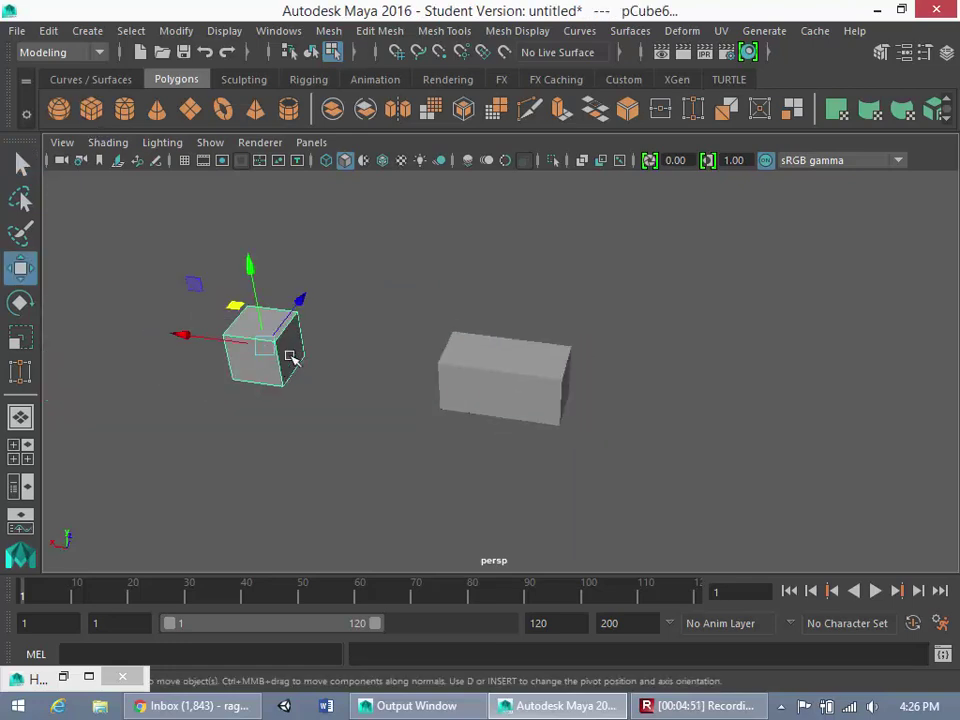
key(ctrl+d)
drag(228, 334, 146, 371)
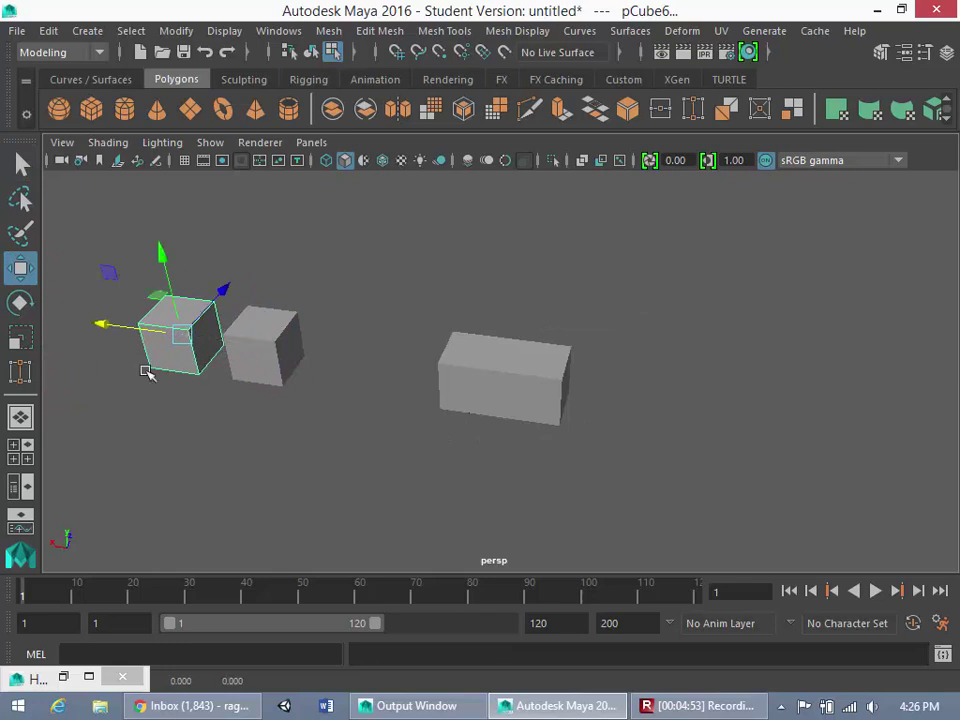
click(233, 474)
Delete the left cube's face that points toward the other cube
alt+drag(266, 431, 525, 403)
right_drag(525, 403, 514, 240)
click(529, 344)
click(539, 364)
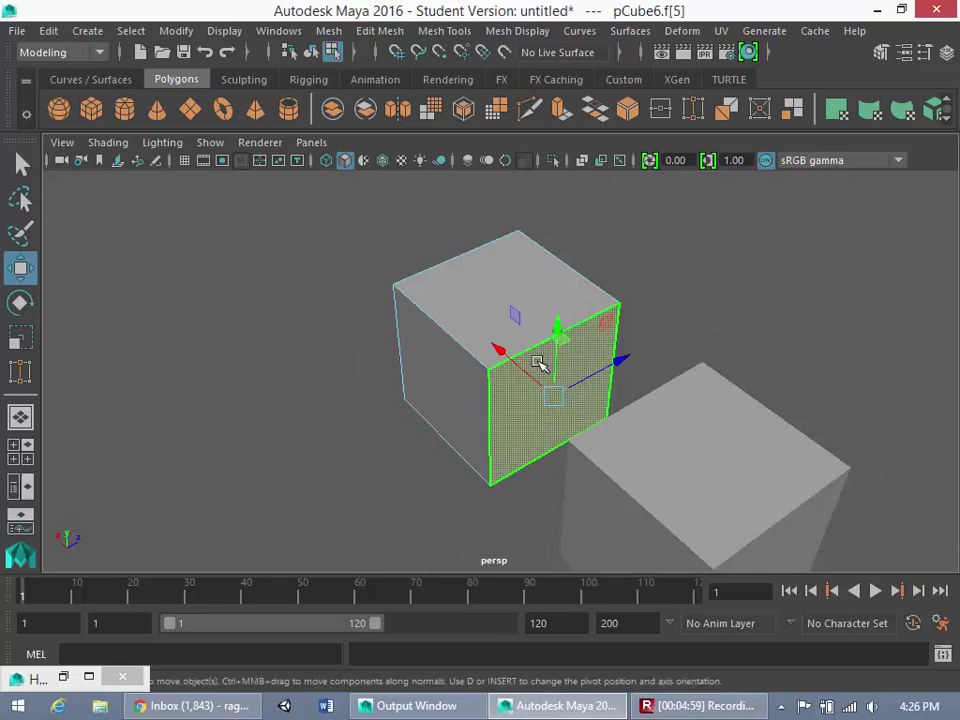
key(Delete)
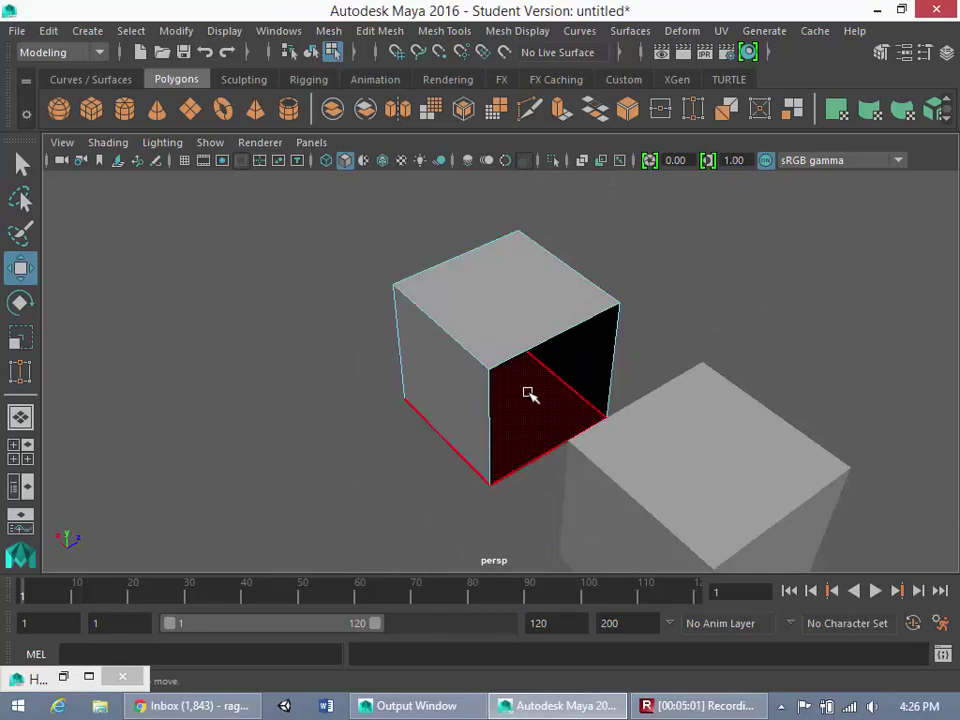
Delete the right cube's face that points toward the left cube
alt+drag(529, 392, 623, 399)
click(546, 404)
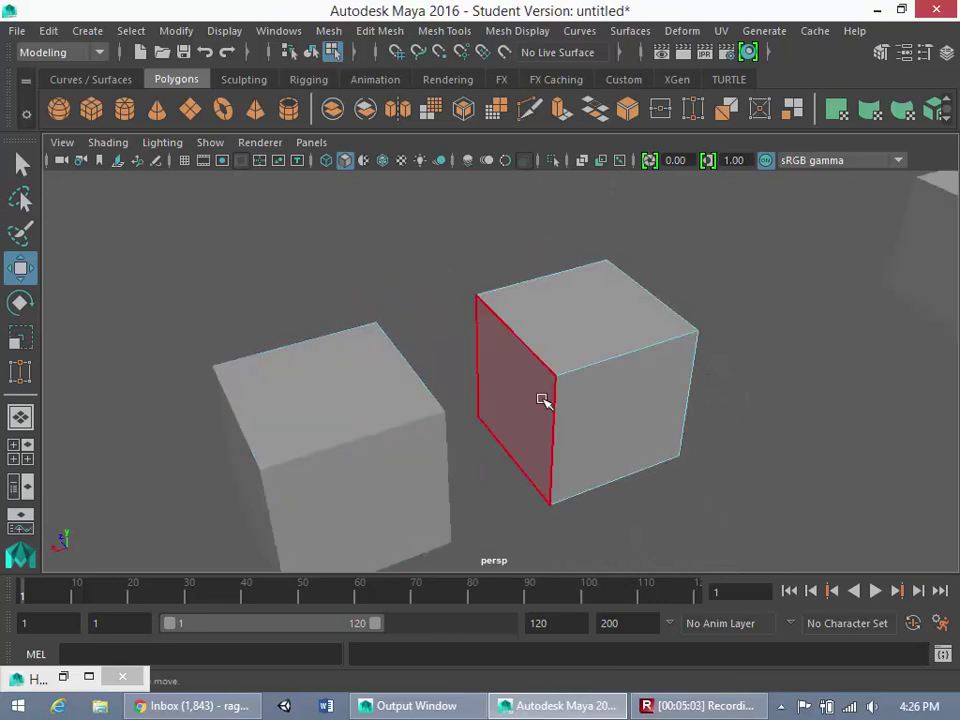
click(525, 395)
key(Delete)
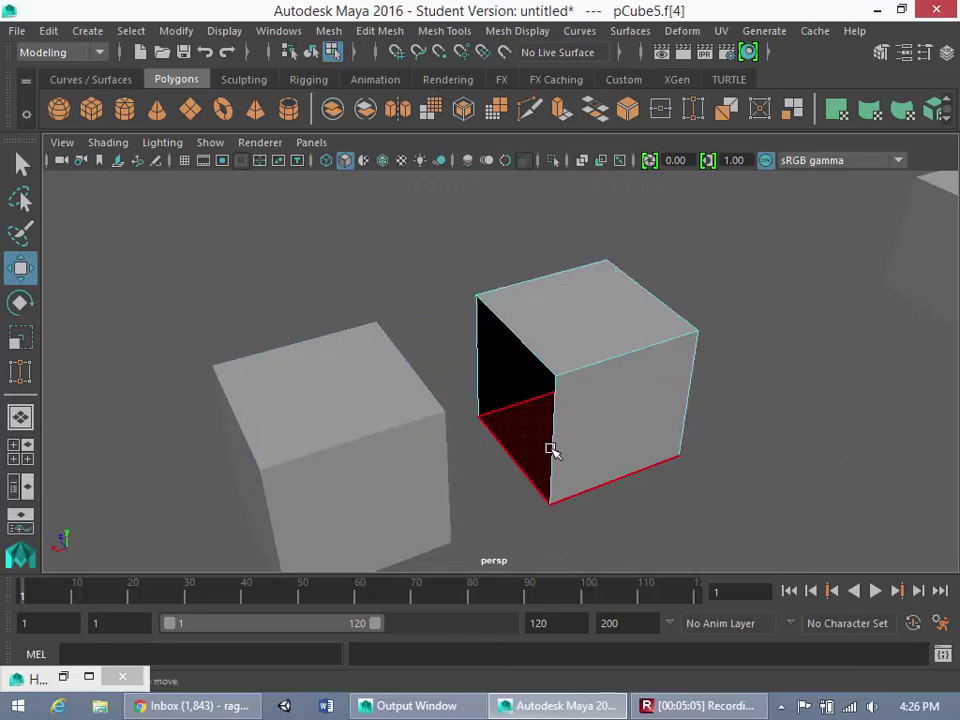
Return to object mode and slide the right cube left until only a narrow gap remains
alt+drag(592, 381, 617, 354)
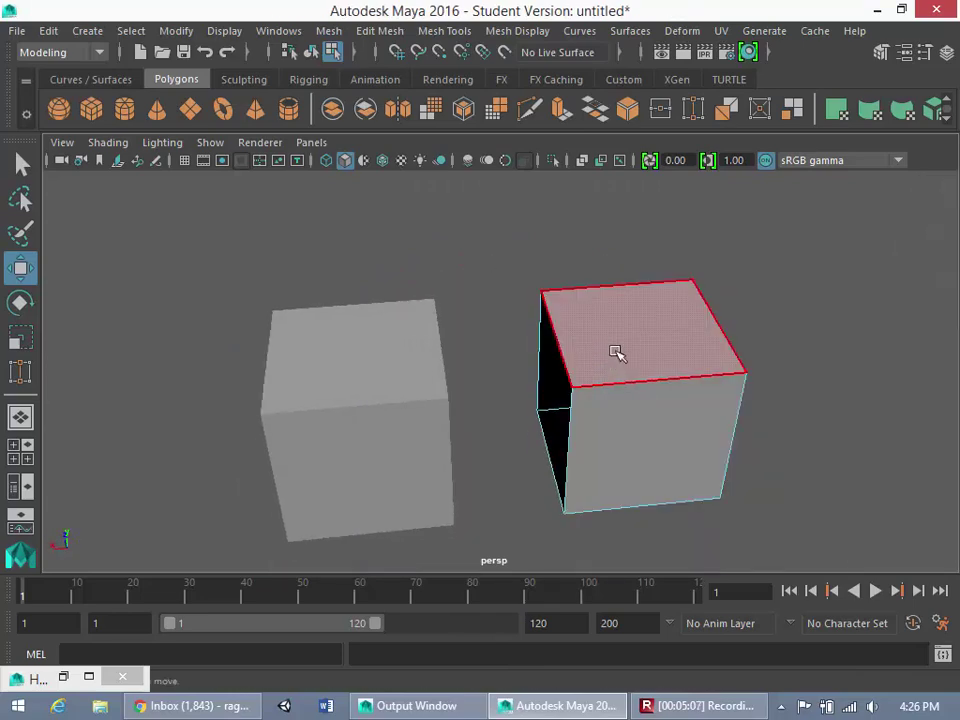
right_drag(617, 354, 712, 185)
right_drag(669, 358, 737, 152)
click(669, 357)
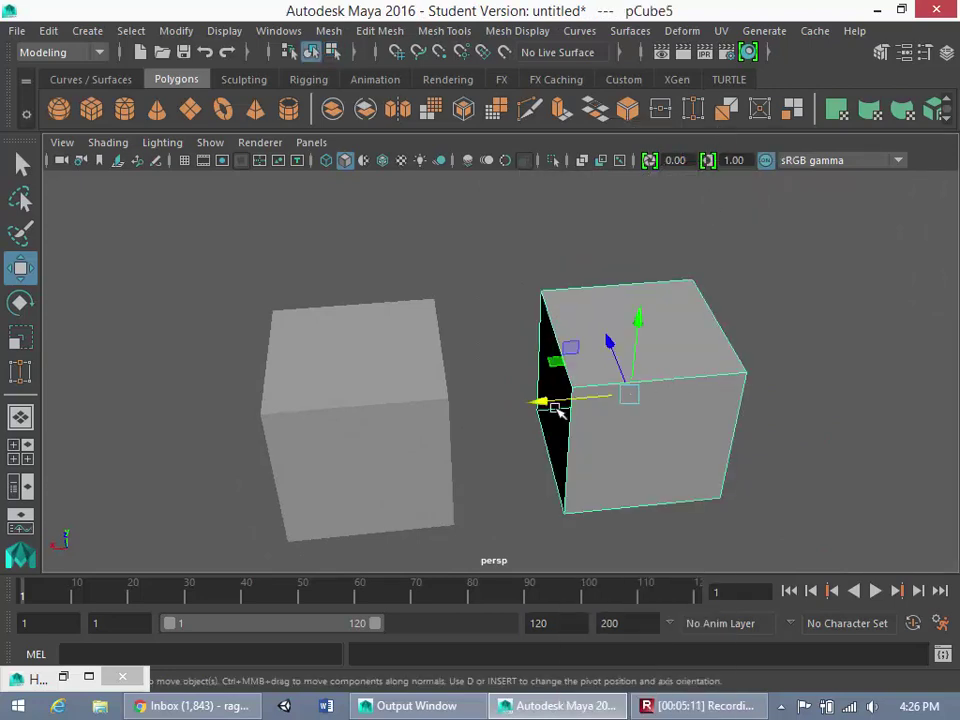
drag(540, 399, 505, 343)
click(421, 262)
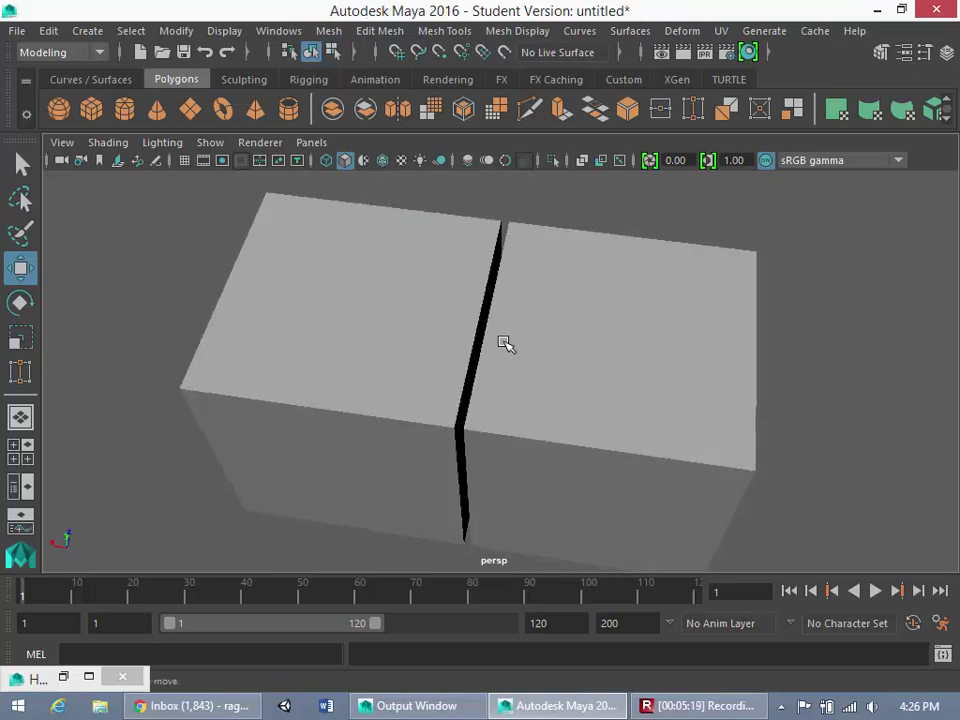
Select both open cubes in object mode and merge them with Mesh > Combine
right_click(487, 377)
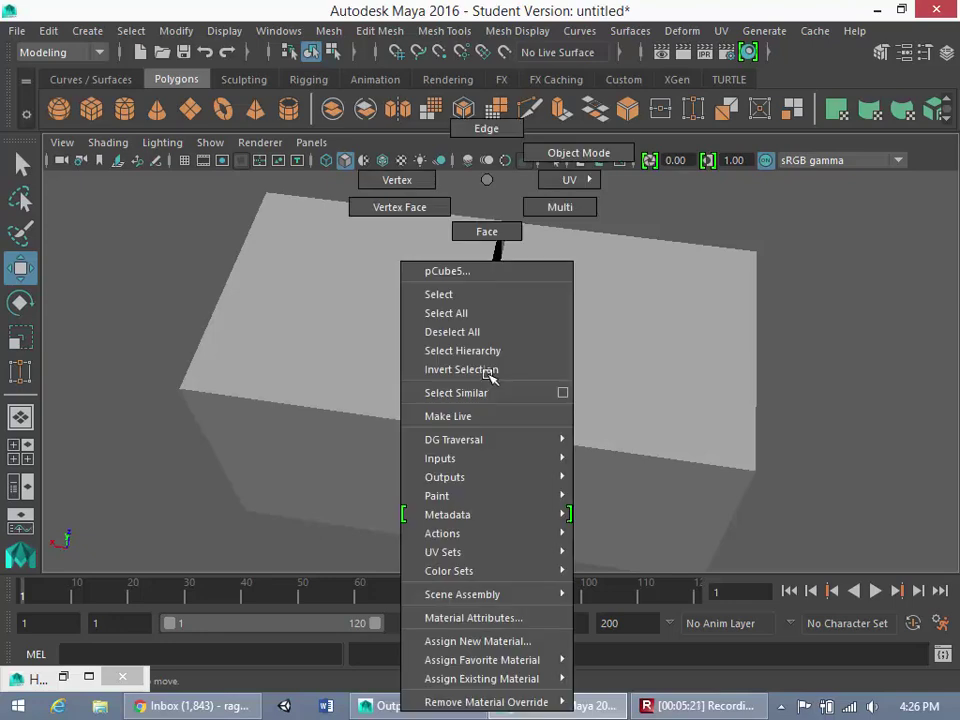
click(545, 153)
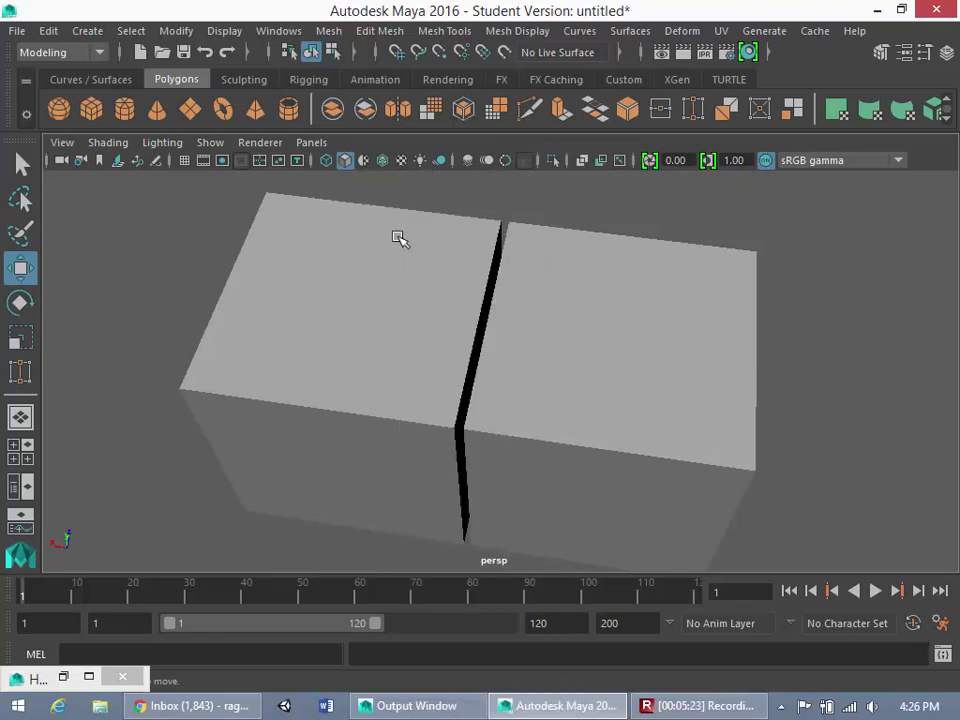
click(390, 296)
click(575, 335)
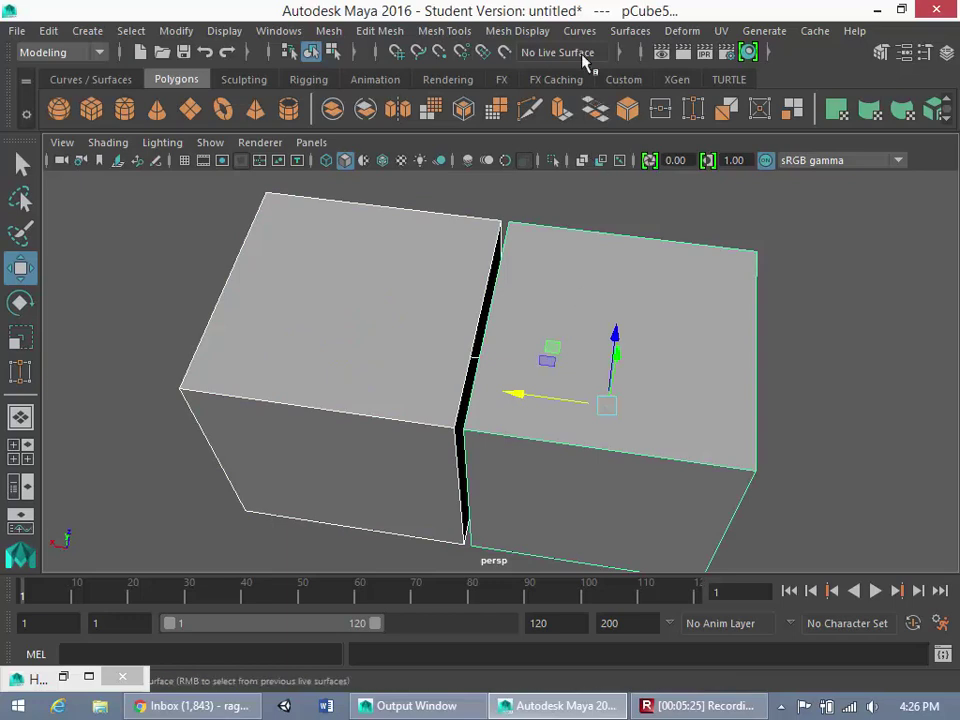
click(331, 35)
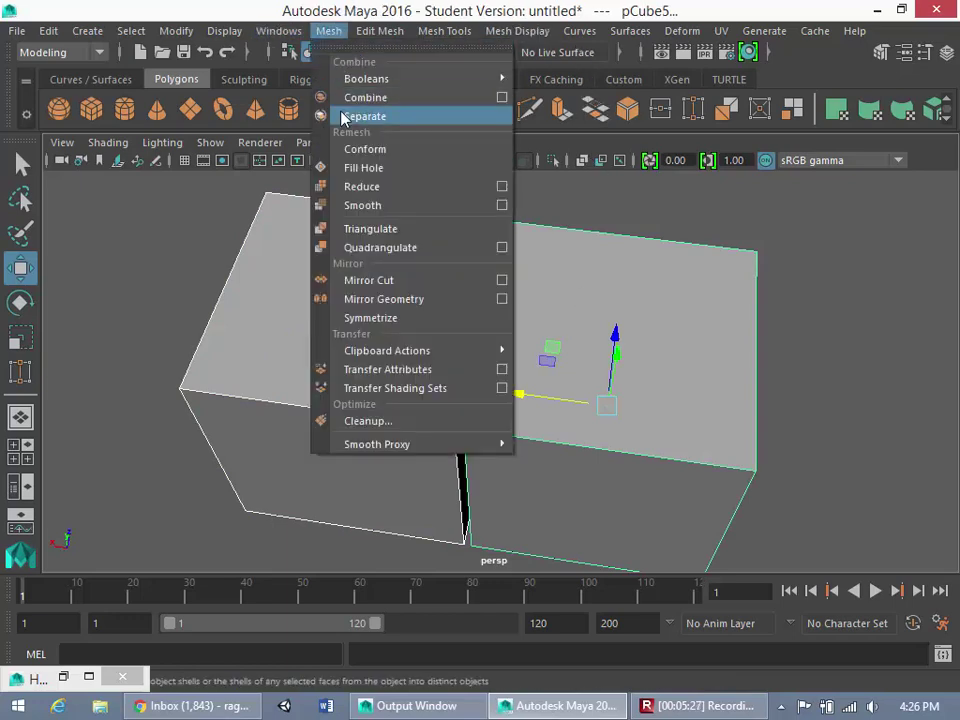
click(354, 95)
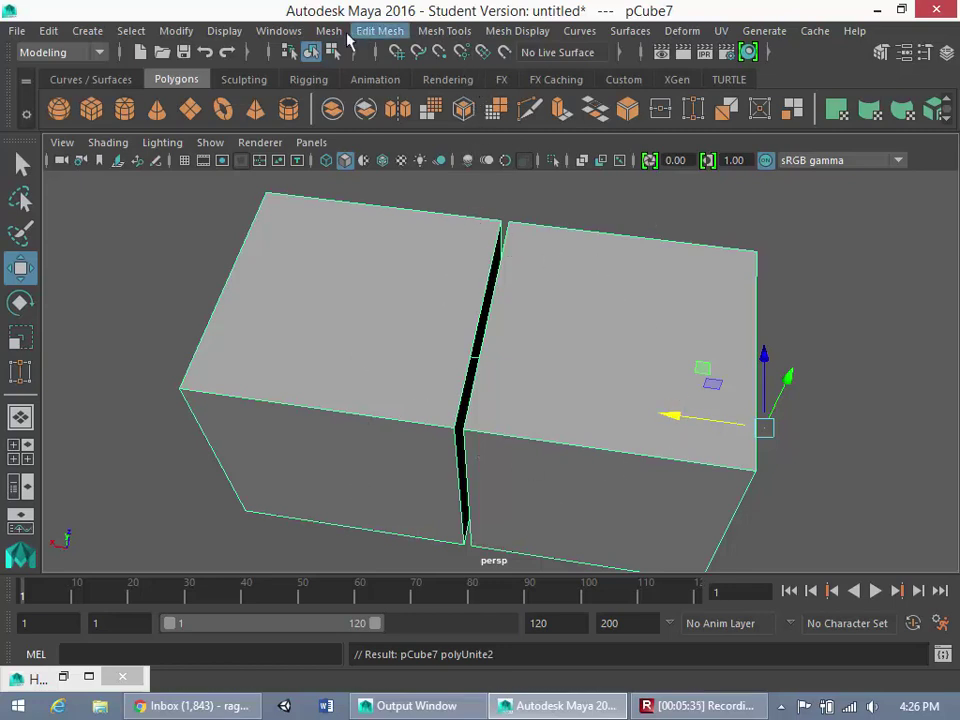
Apply Modify > Center Pivot to pCube7 and switch it to Vertex mode
click(172, 30)
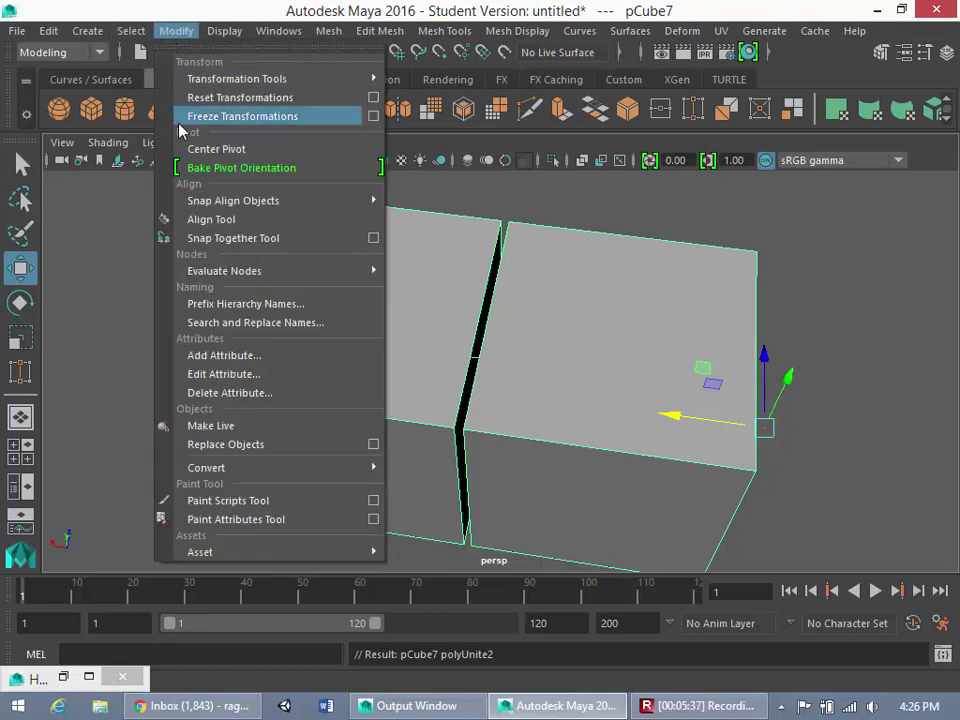
click(182, 146)
right_drag(539, 387, 468, 190)
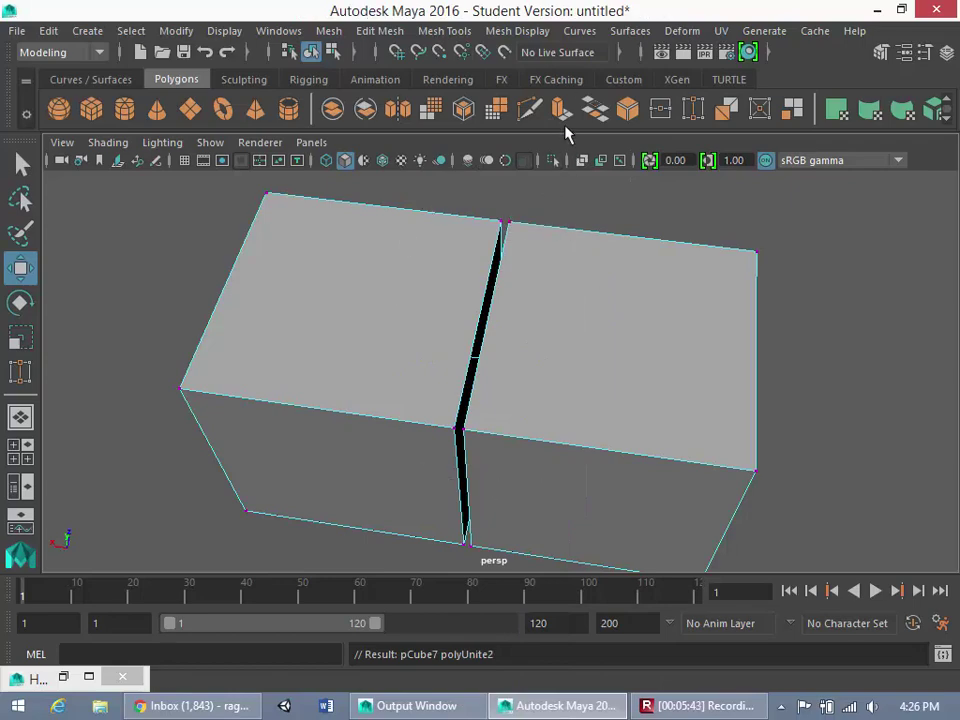
With Target Weld, join pCube7's middle, top and bottom seam vertices pairwise
click(446, 31)
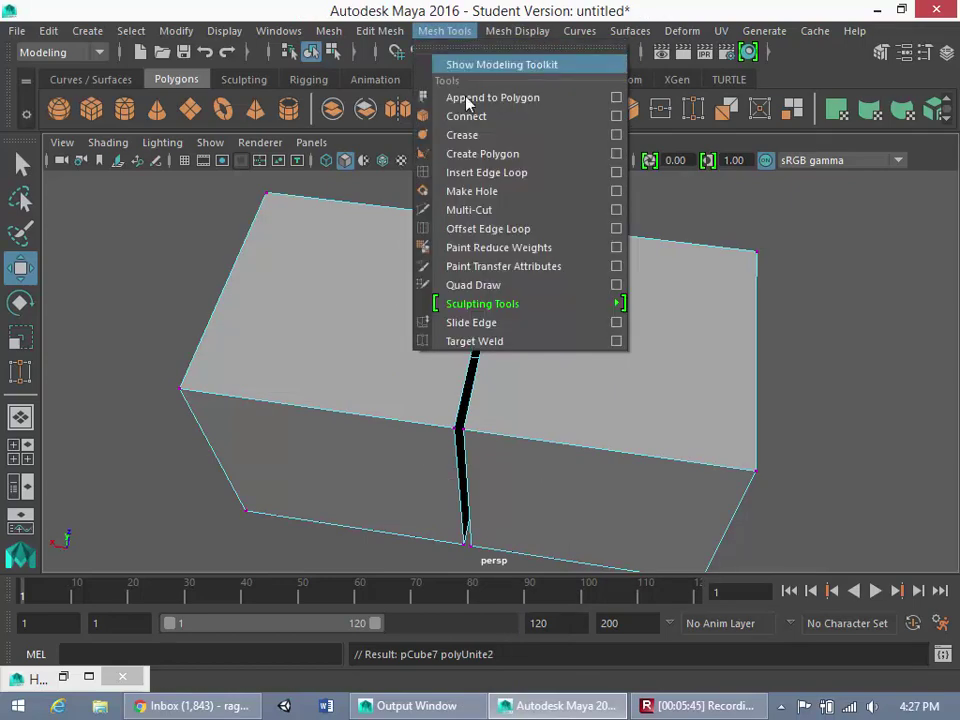
click(487, 340)
mouse_move(456, 429)
mouse_down()
mouse_move(446, 433)
mouse_move(453, 428)
mouse_up()
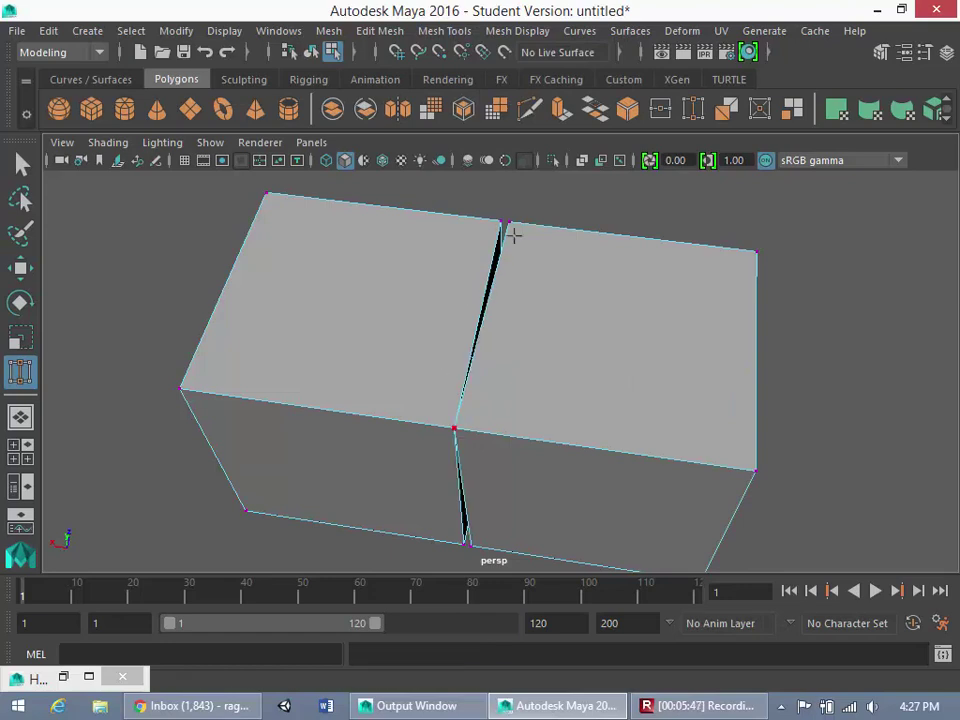
drag(509, 222, 503, 220)
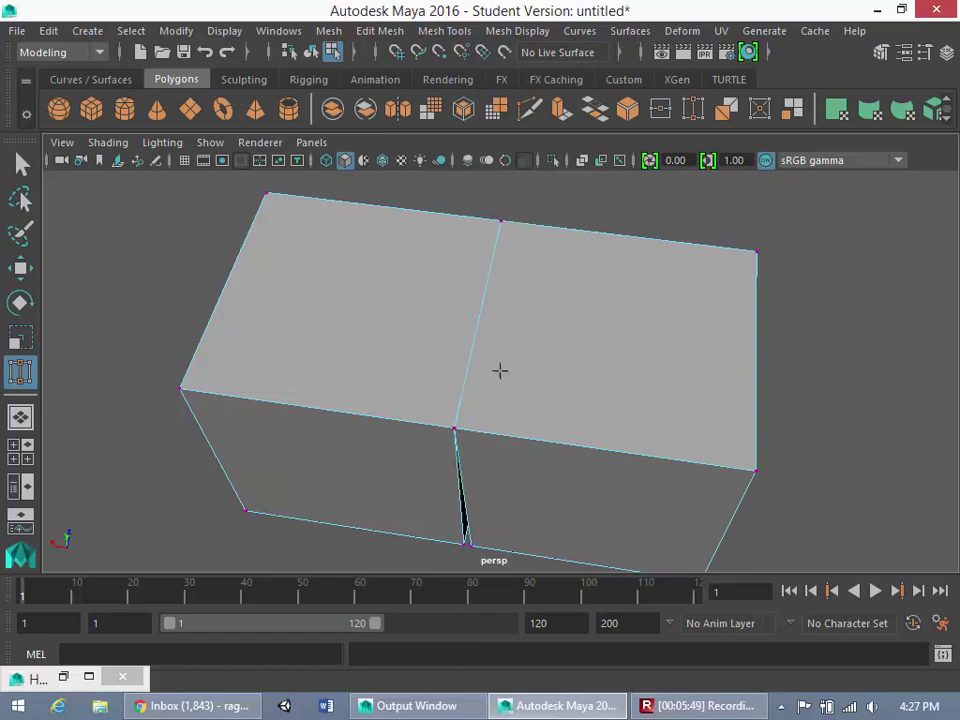
alt+drag(499, 371, 548, 336)
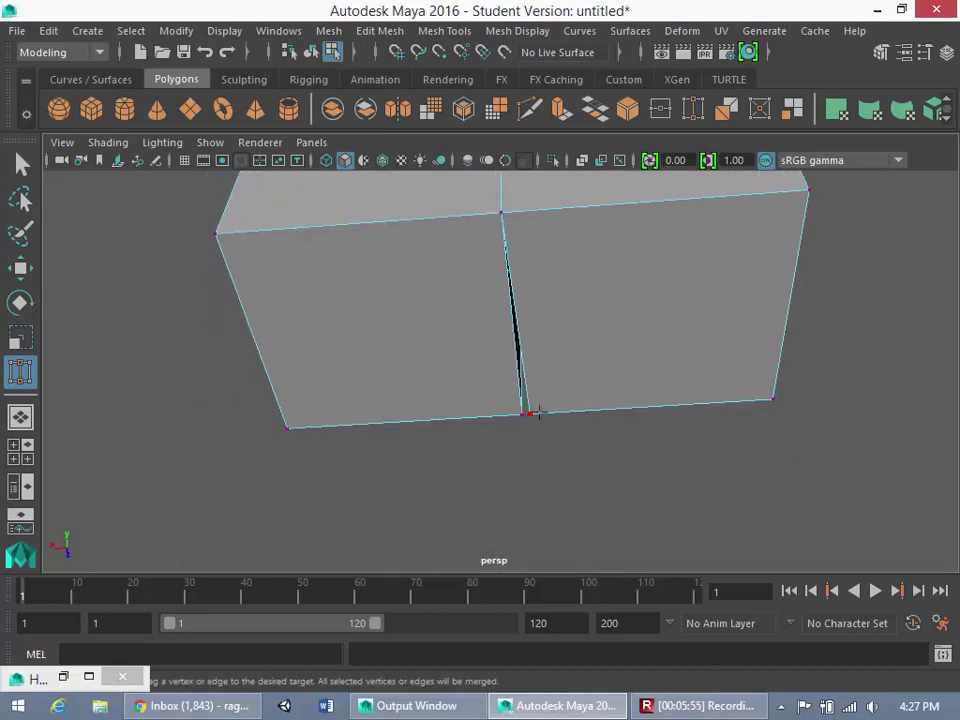
drag(523, 413, 521, 414)
alt+drag(538, 347, 681, 380)
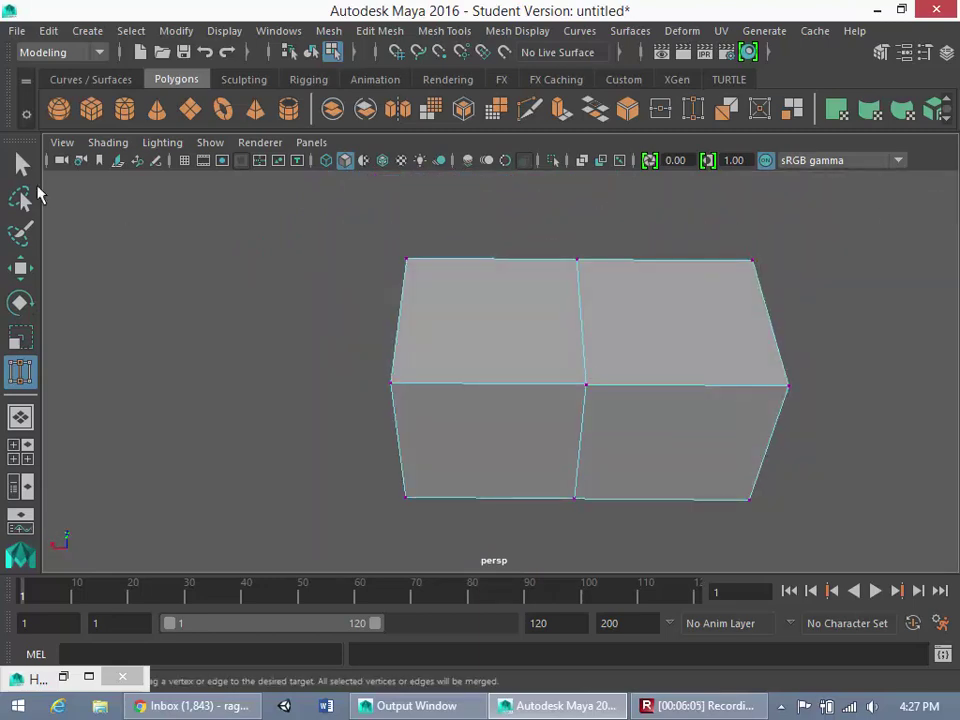
Pull the middle seam vertex of pCube7 down and to the right, toward the base
key(q)
click(588, 392)
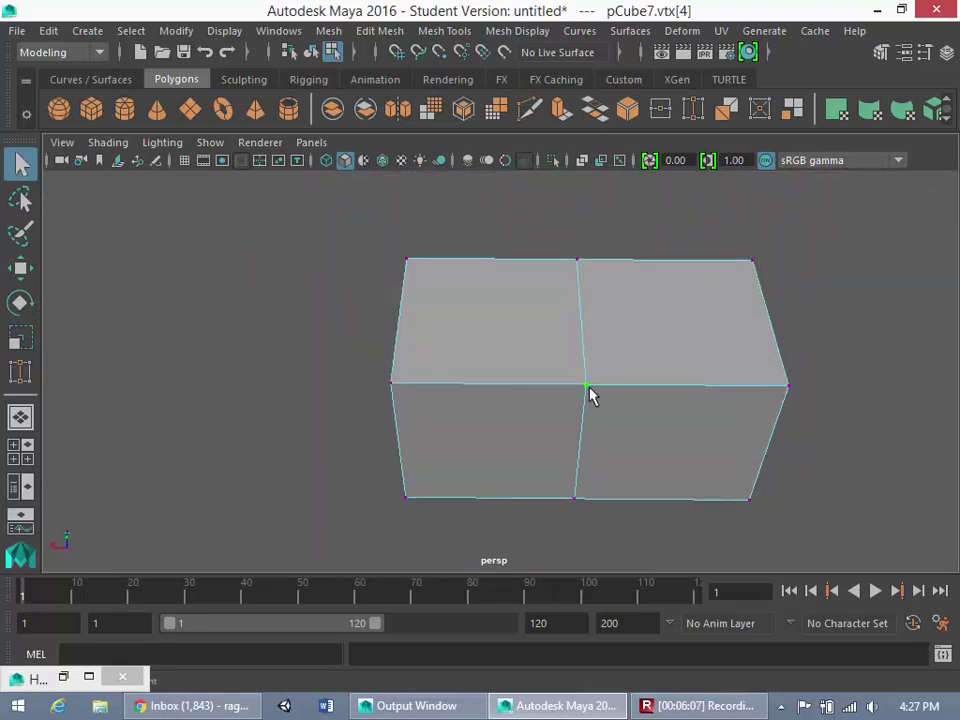
key(w)
drag(525, 344, 575, 478)
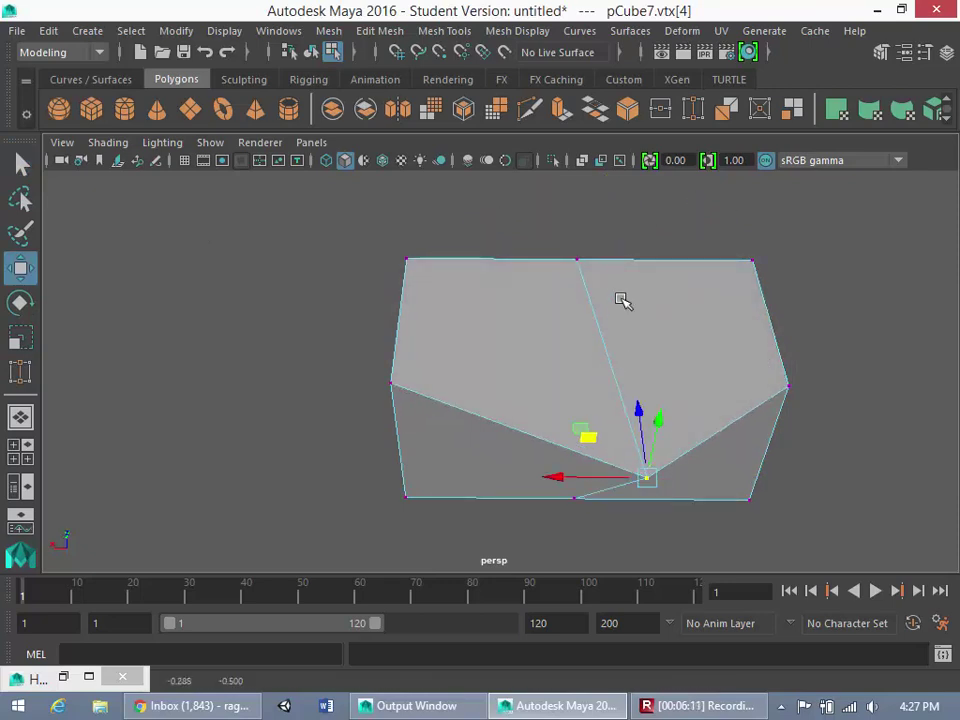
Raise the top-middle seam vertex above the top edge to form a peak
click(596, 332)
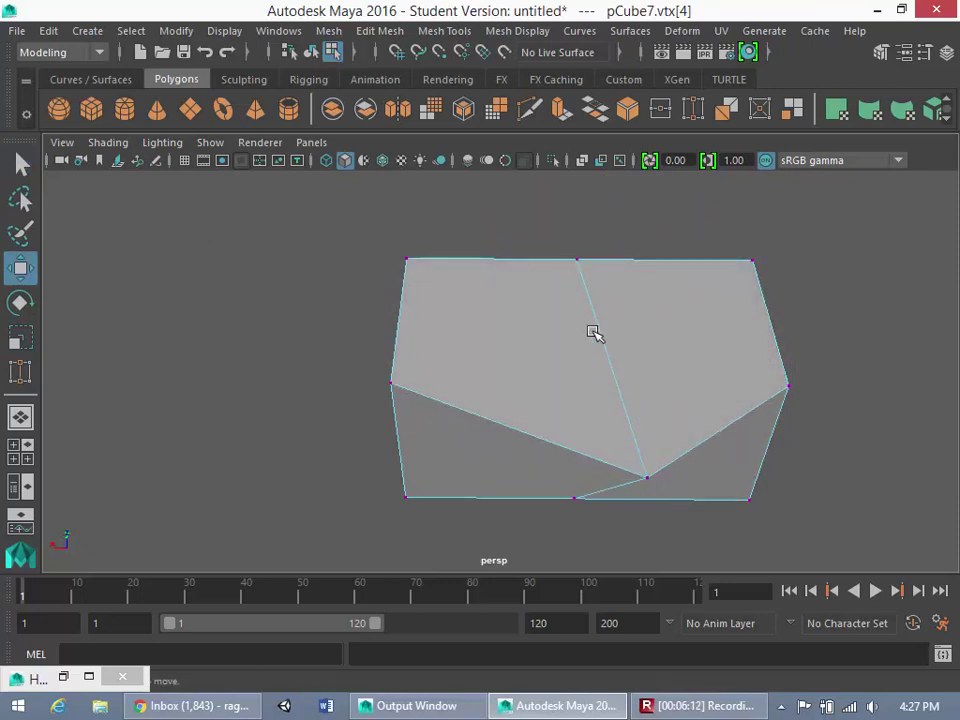
click(576, 264)
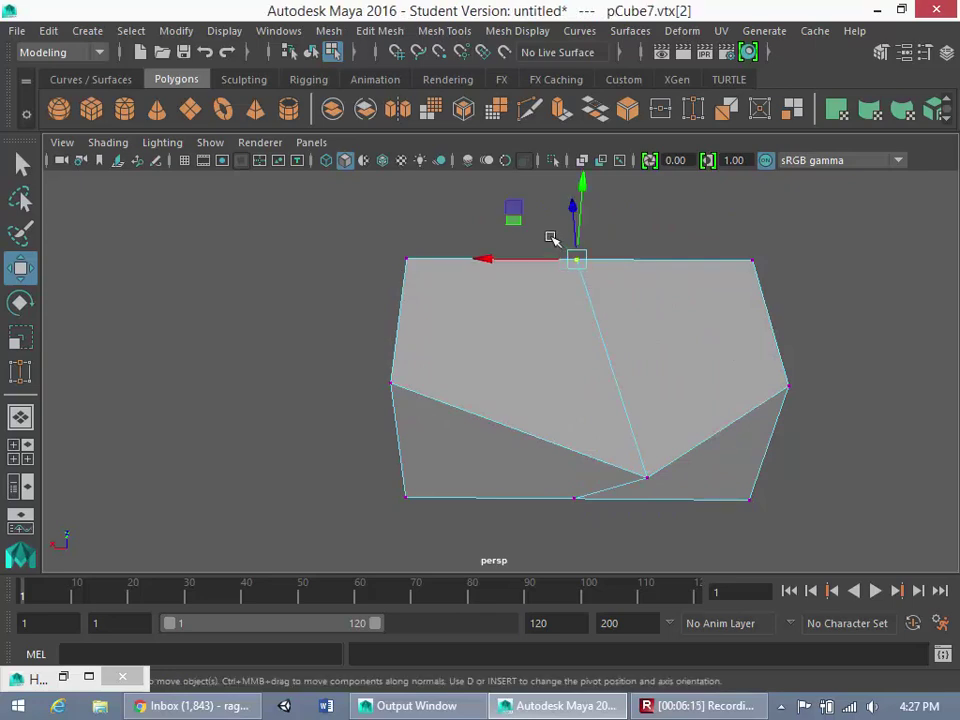
drag(575, 262, 590, 196)
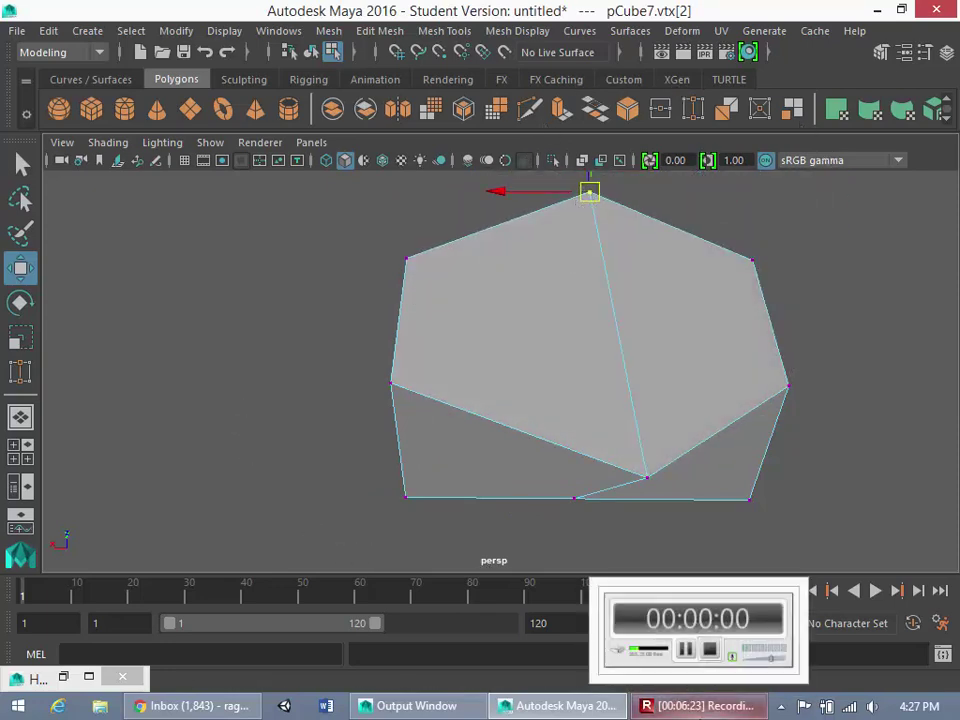
click(700, 706)
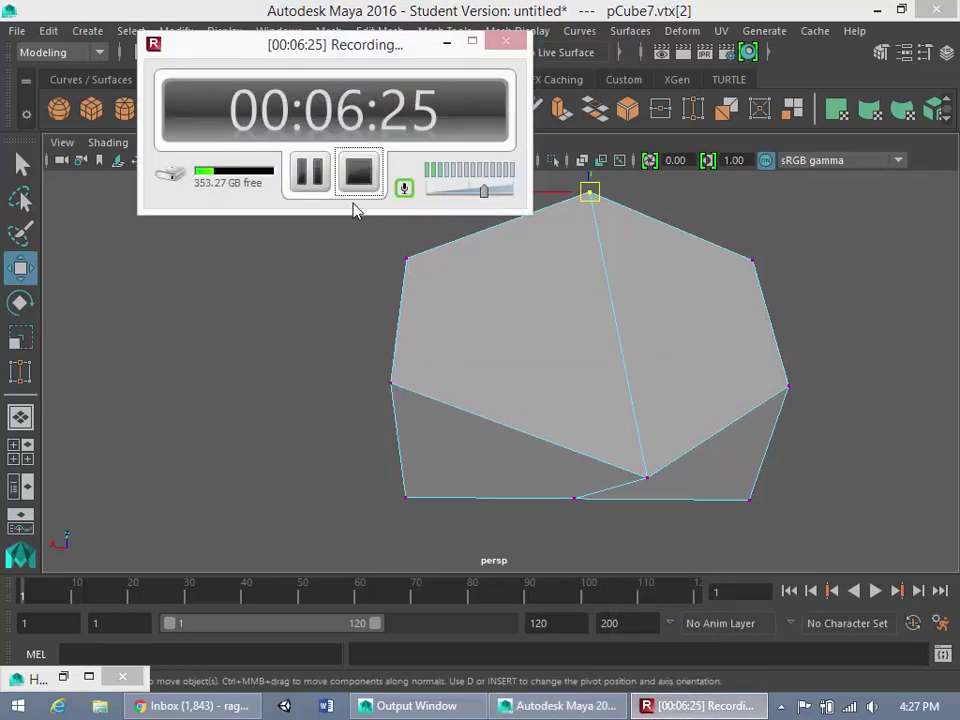